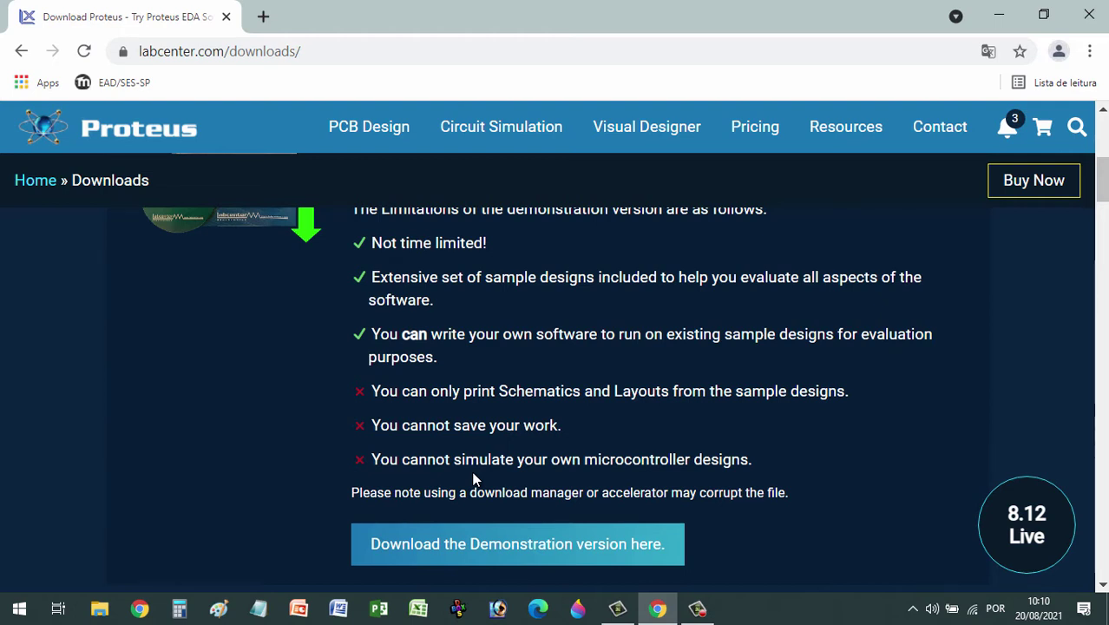
Download the Proteus Professional demonstration version, completing the reCAPTCHA check and keeping the prodemo.exe file
scroll(474, 479, "down", 1)
scroll(906, 299, "down", 1)
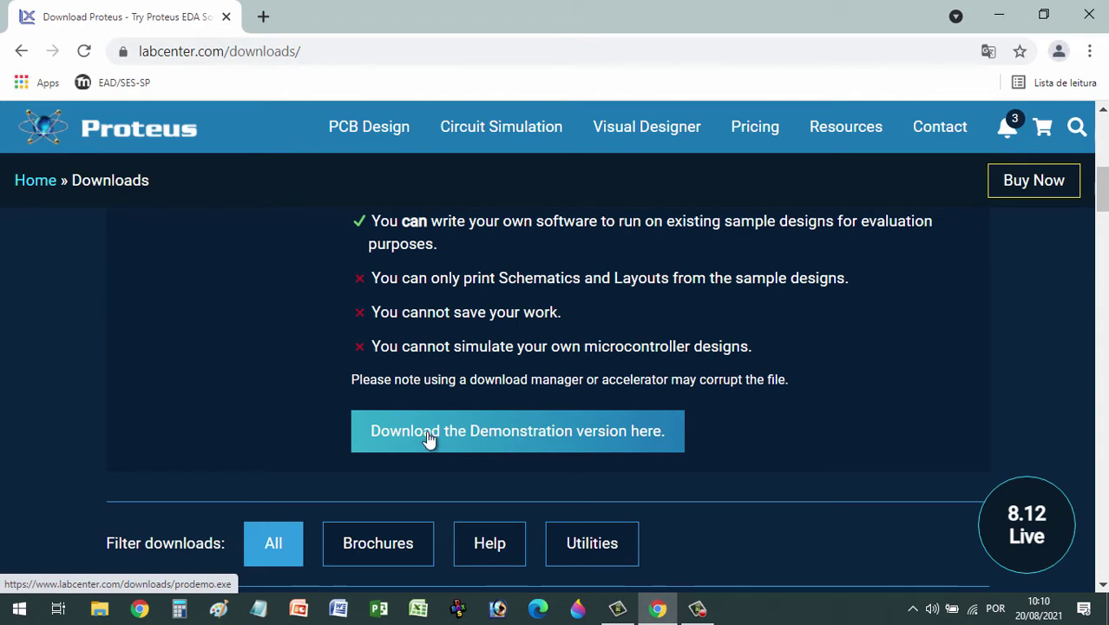
left_click(532, 444)
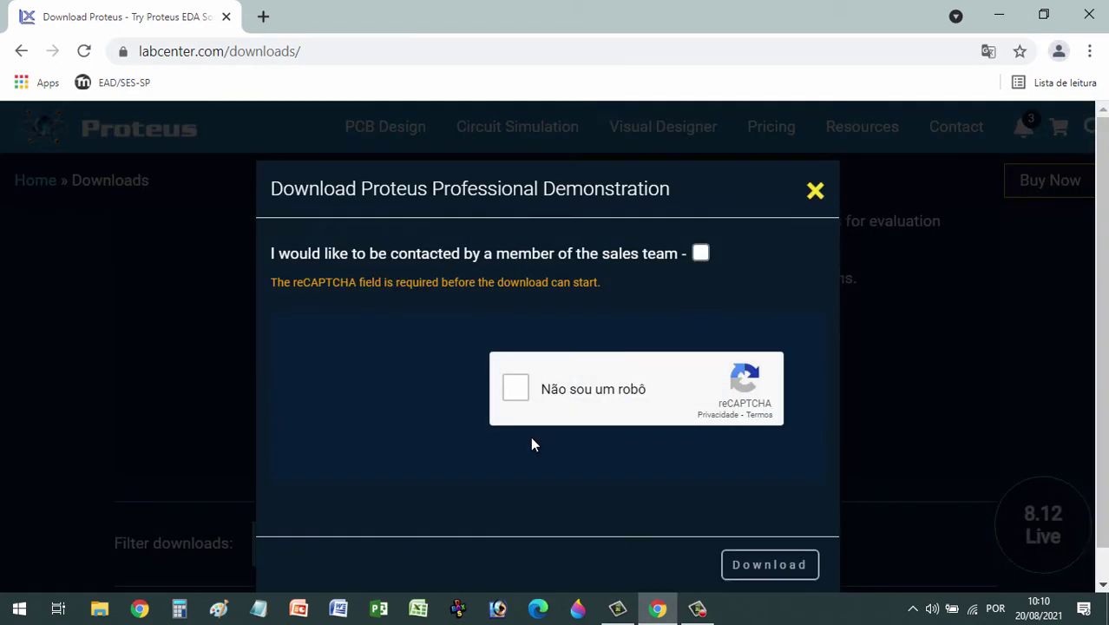
left_click(517, 392)
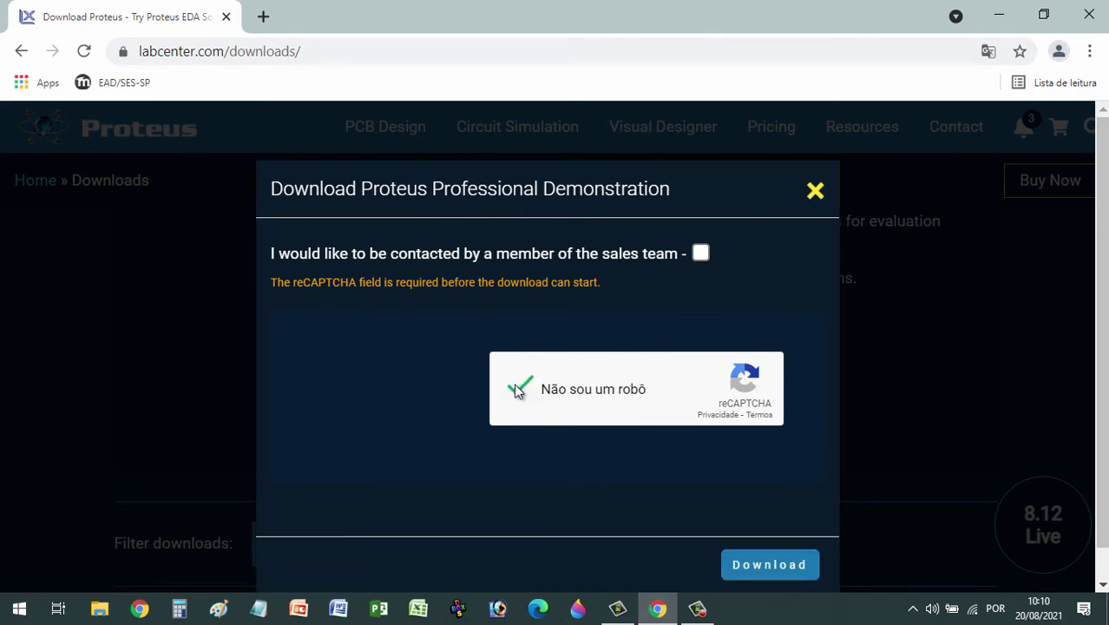
left_click(758, 569)
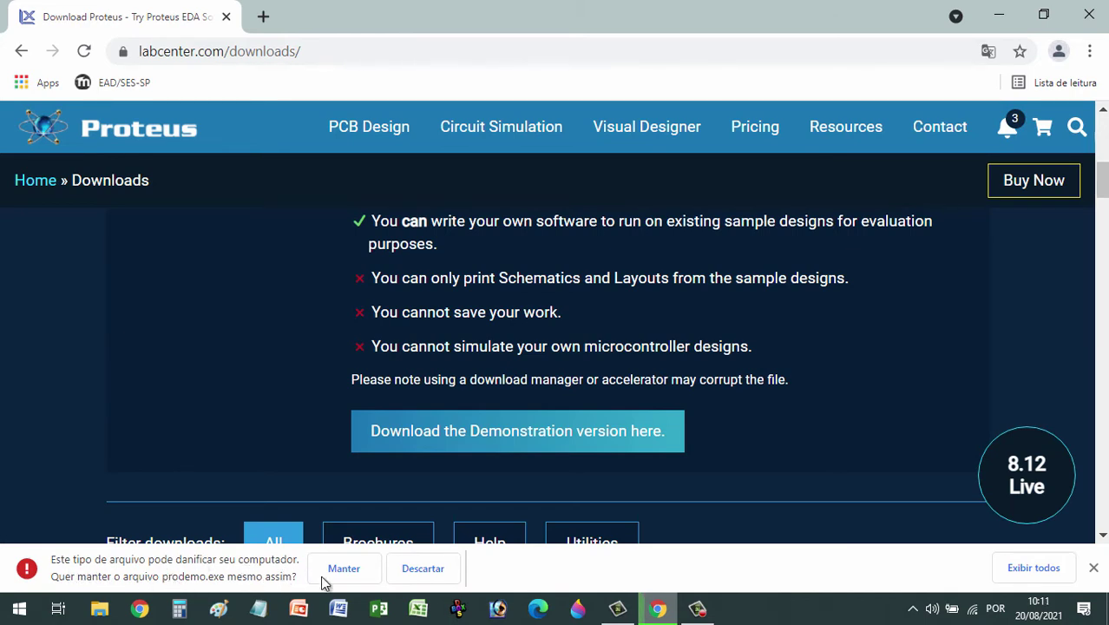
left_click(351, 576)
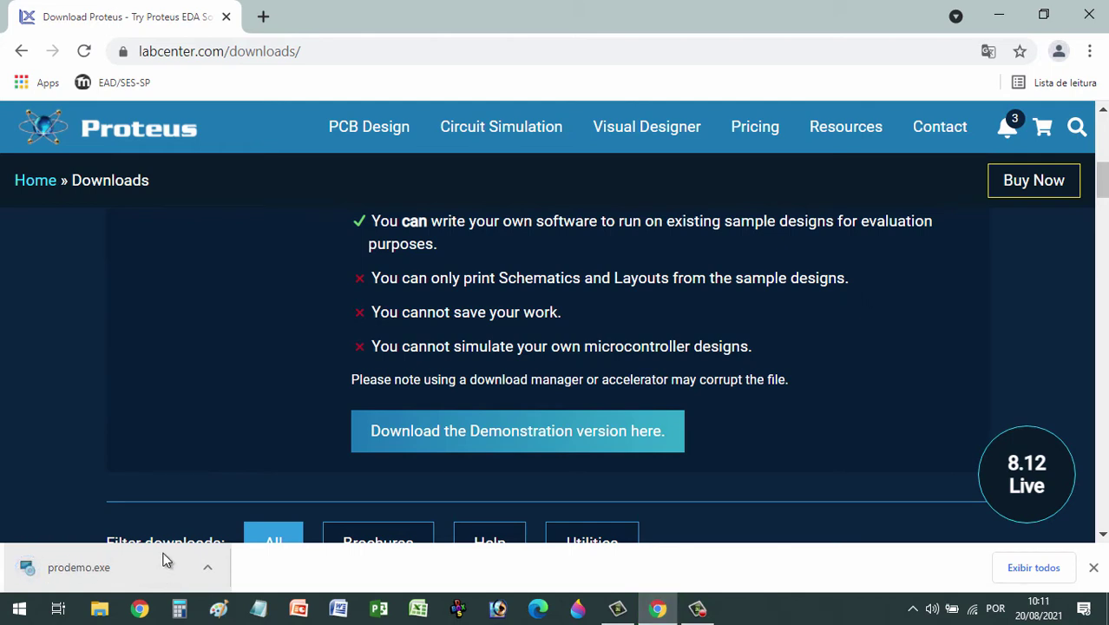
Show prodemo.exe in its download folder and run it as administrator, allowing it to make changes to the device
left_click(209, 571)
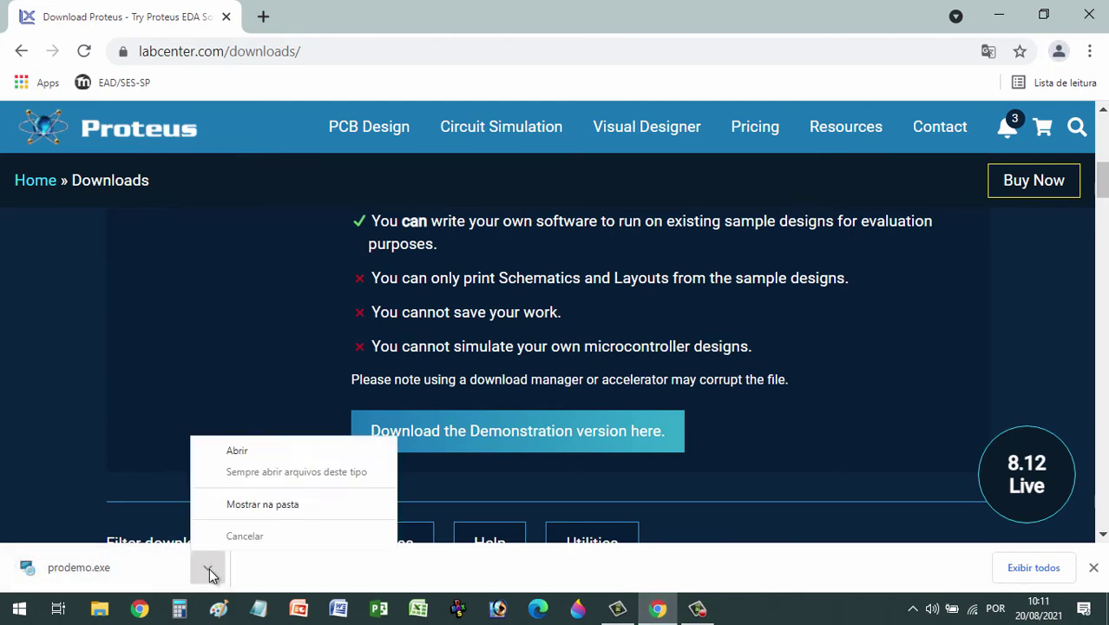
left_click(283, 507)
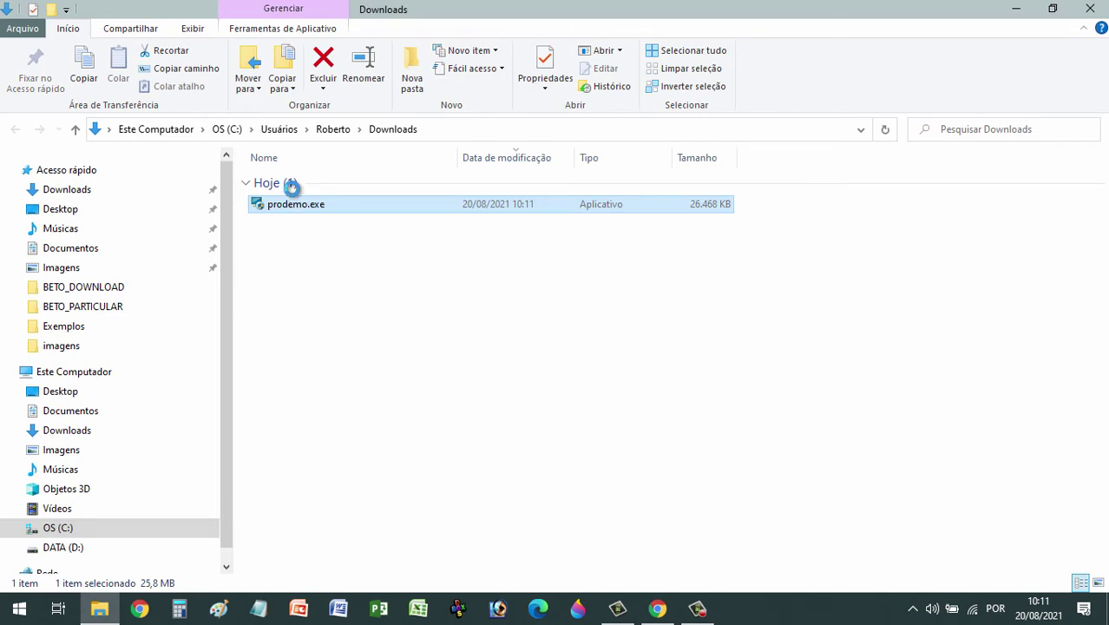
right_click(290, 204)
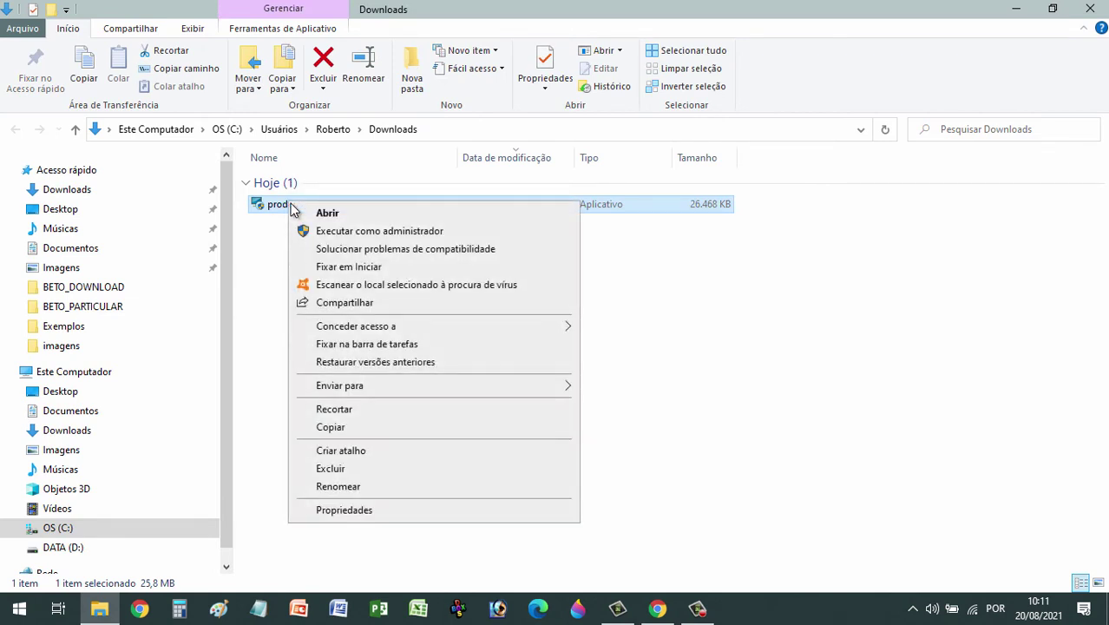
left_click(400, 233)
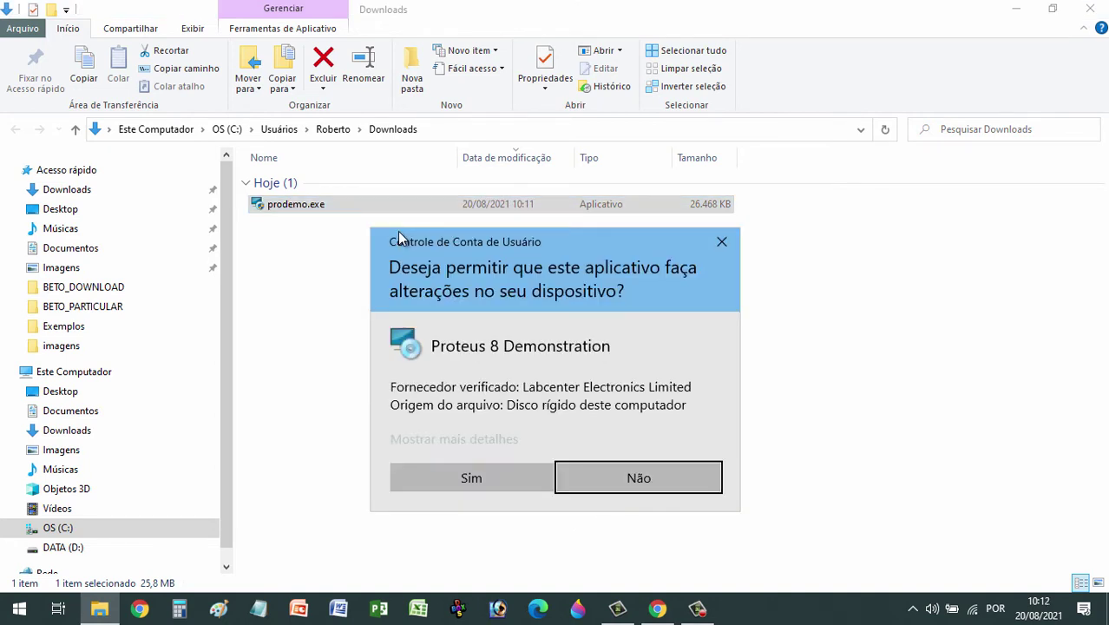
key("Left")
key("Left")
key("Return")
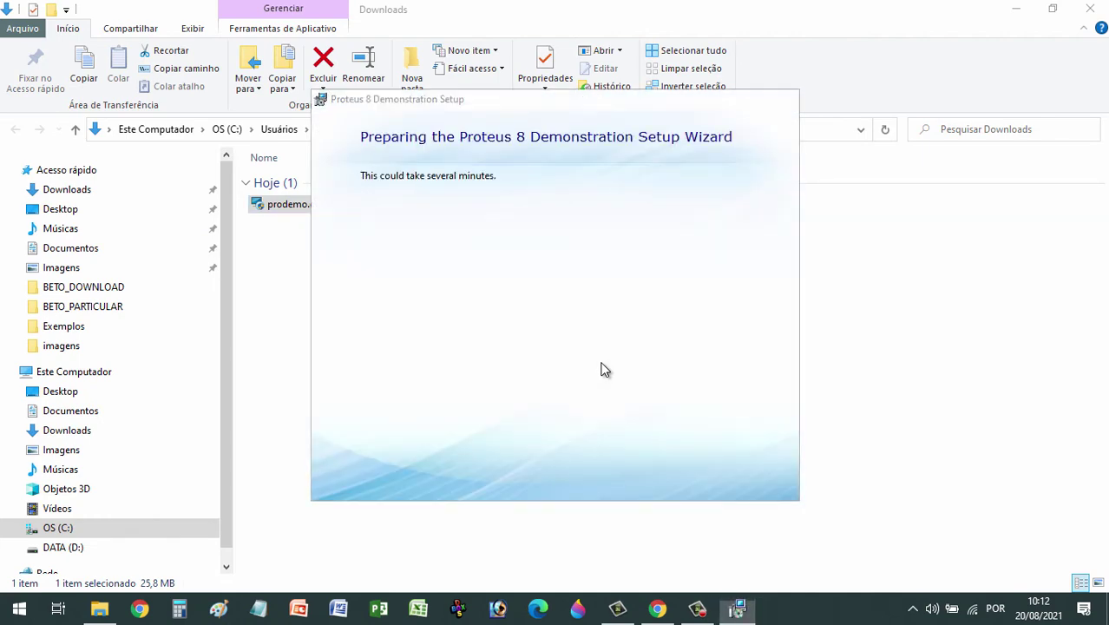
Accept the licence agreement, carry out the Typical installation of Proteus 8 Demonstration, and close the setup wizard
left_click(719, 474)
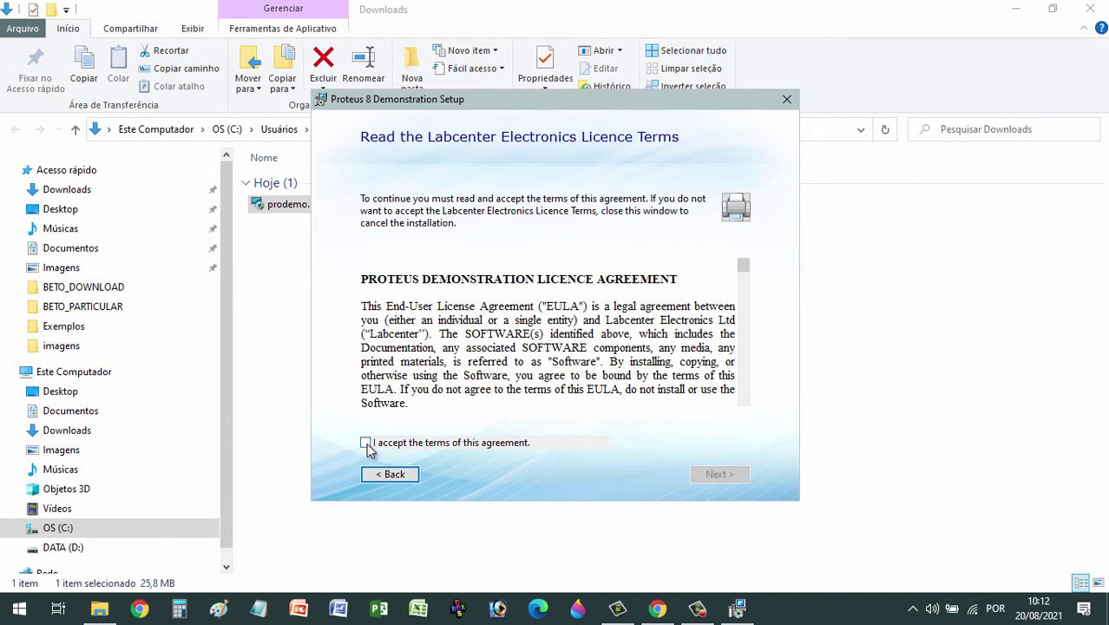
left_click(366, 442)
left_click(721, 474)
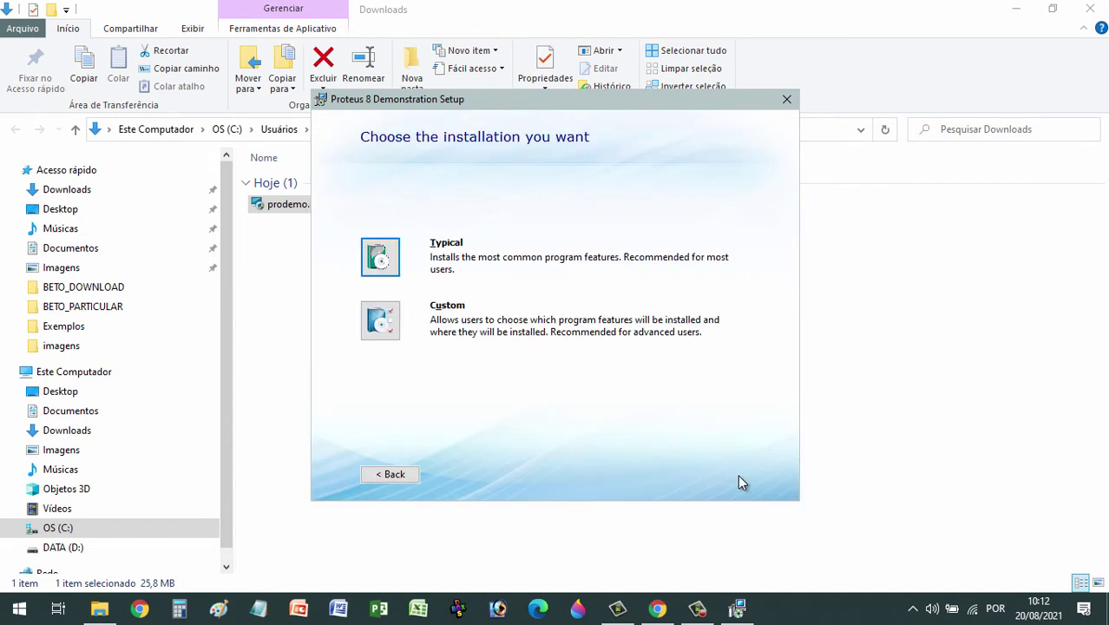
left_click(394, 269)
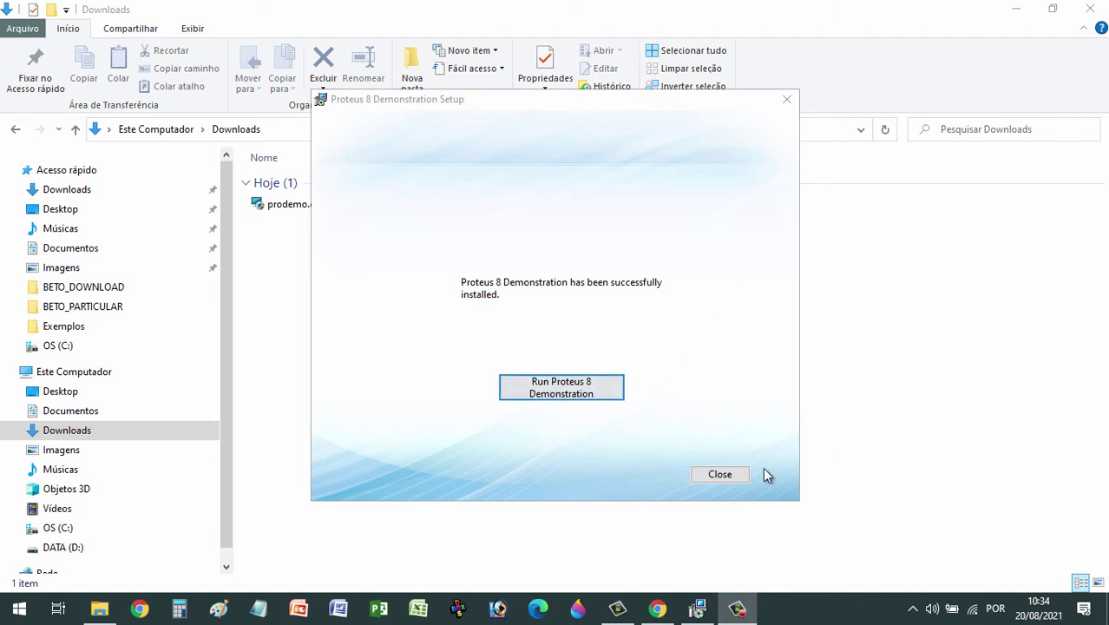
left_click(720, 474)
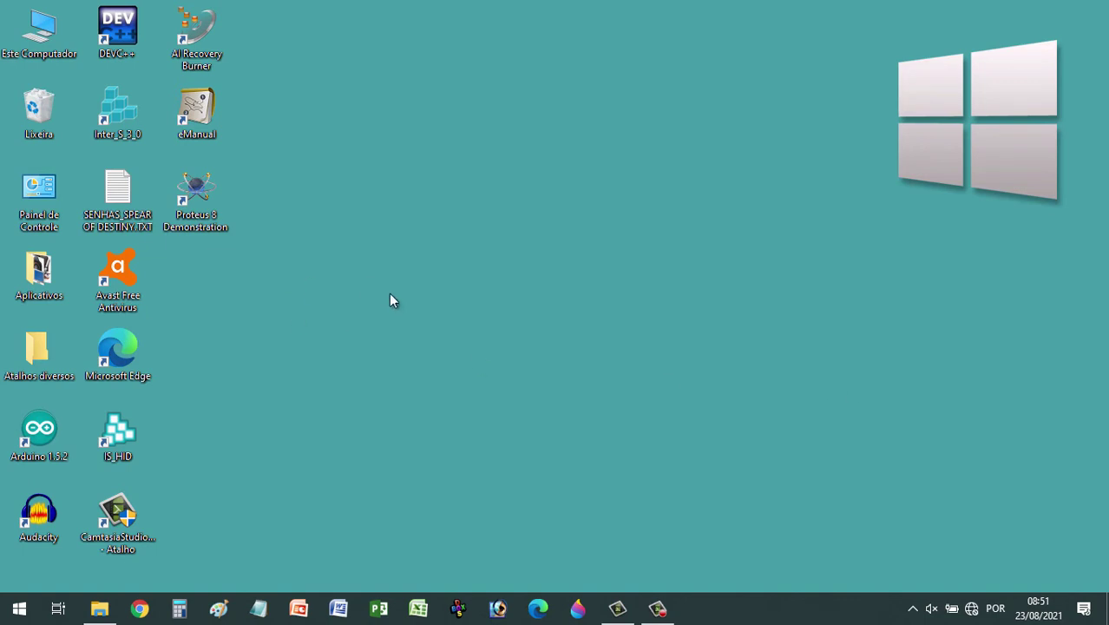
Launch Proteus 8 Demonstration from the desktop and start a new project named teste in the default Documents folder
double_click(198, 191)
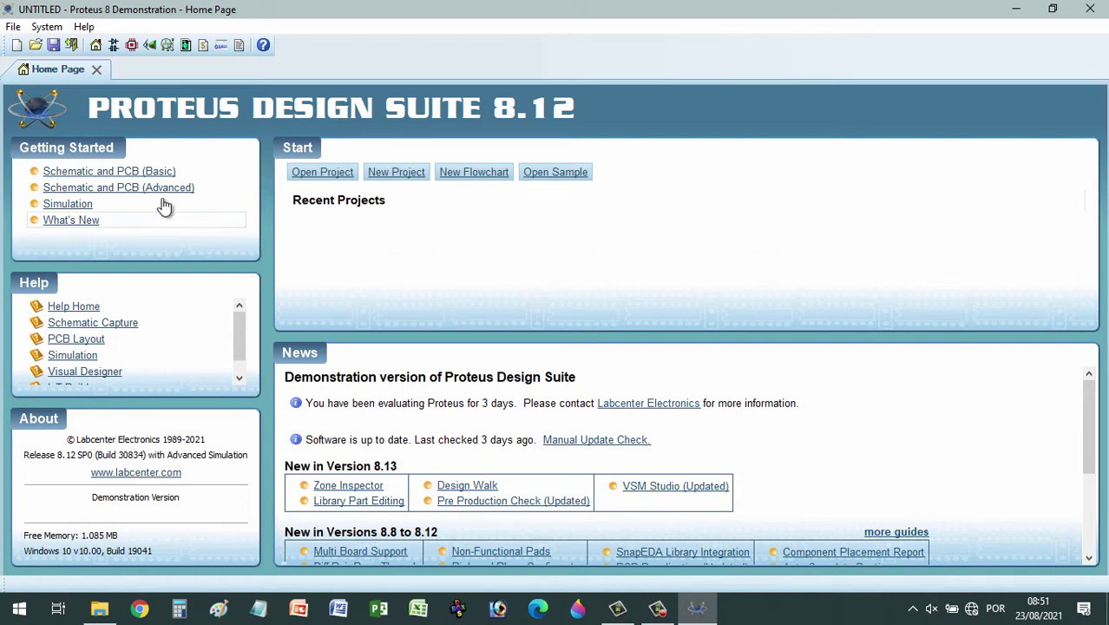
left_click(13, 28)
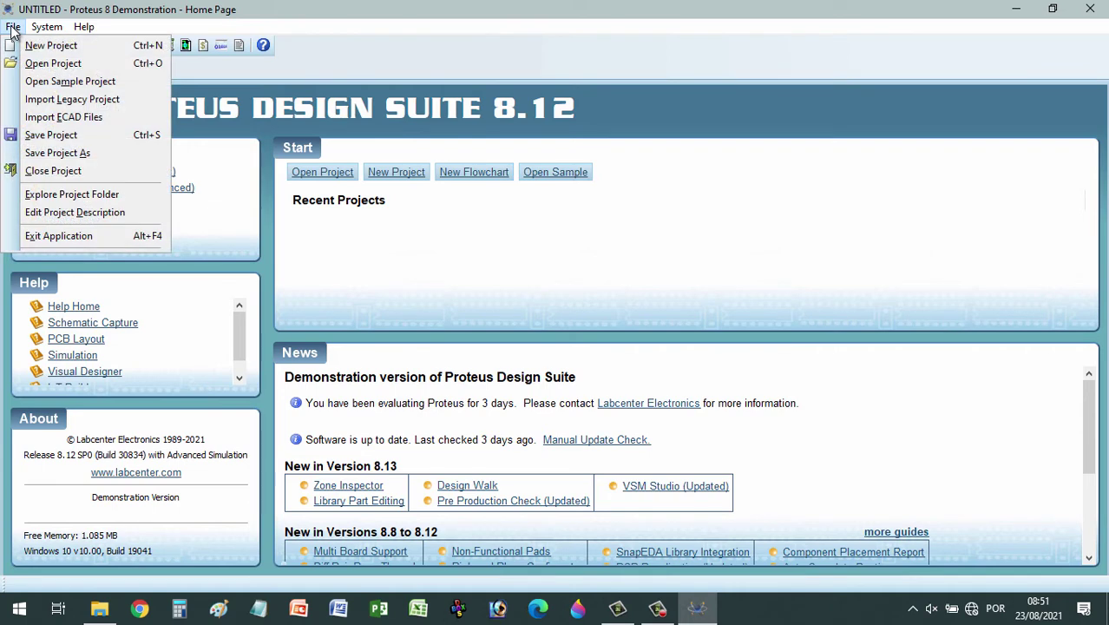
left_click(50, 46)
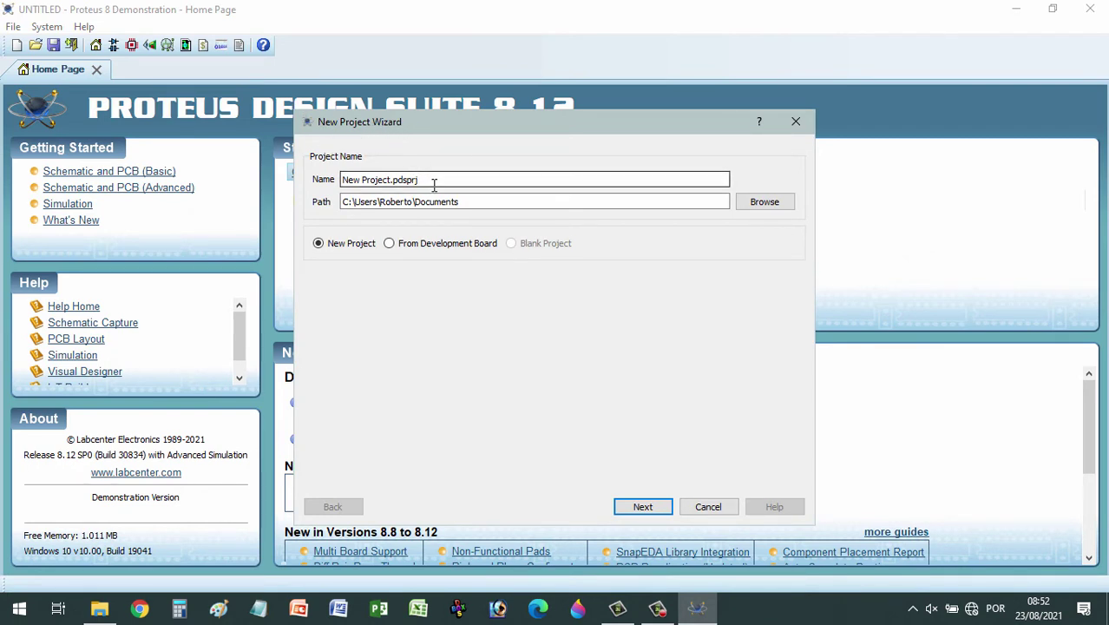
left_click_drag(431, 181, 317, 176)
type("teste")
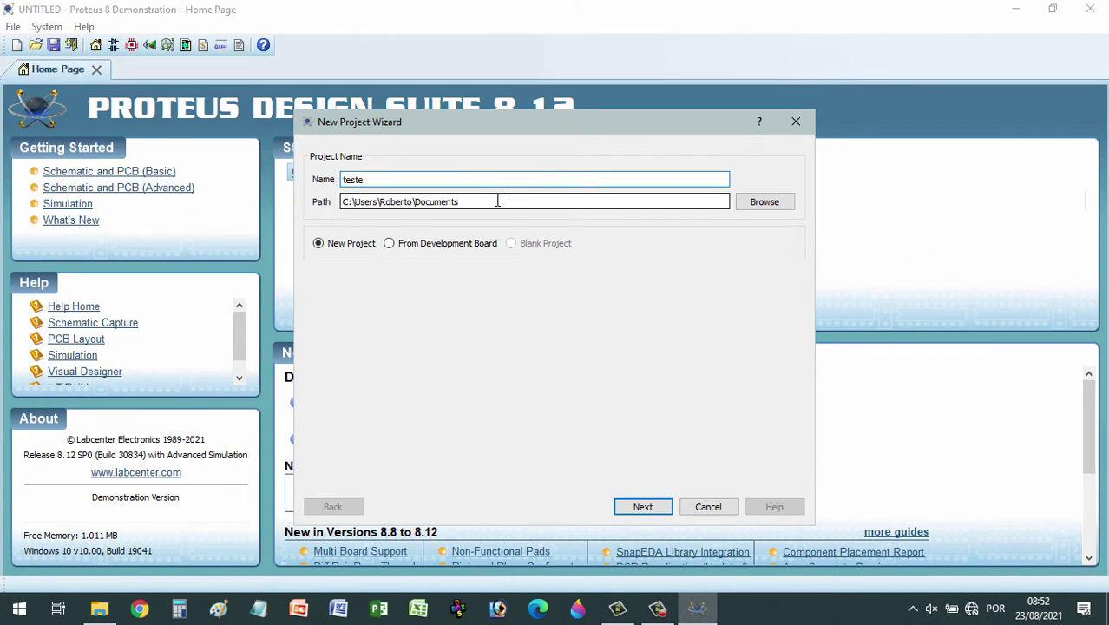
left_click(645, 509)
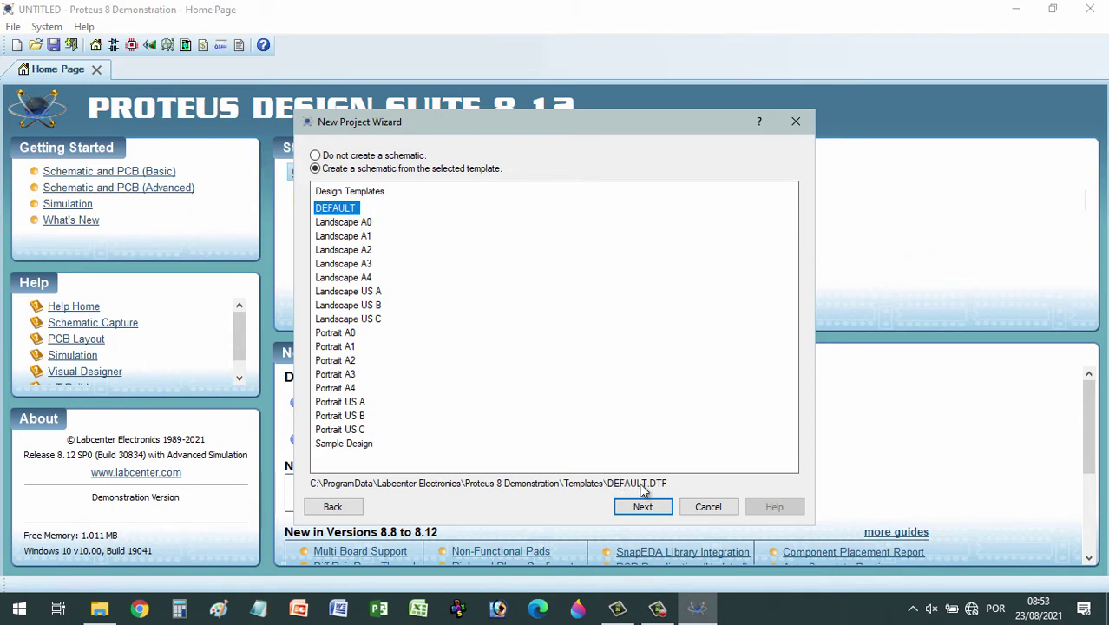
Create the project with a schematic from the DEFAULT template, no PCB layout and no firmware project
left_click(643, 507)
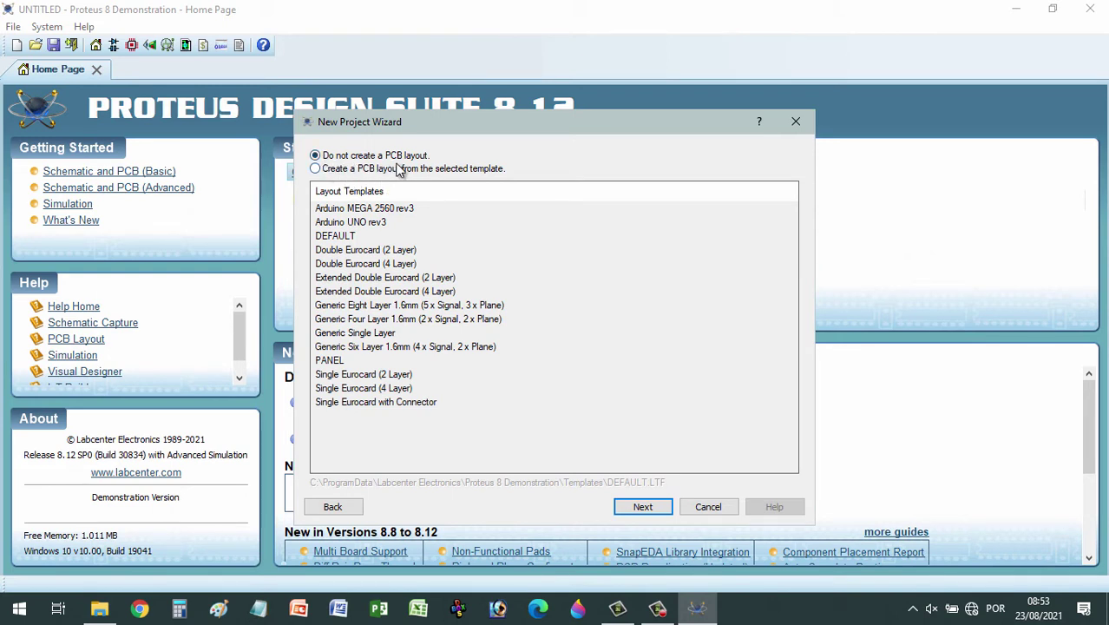
left_click(649, 507)
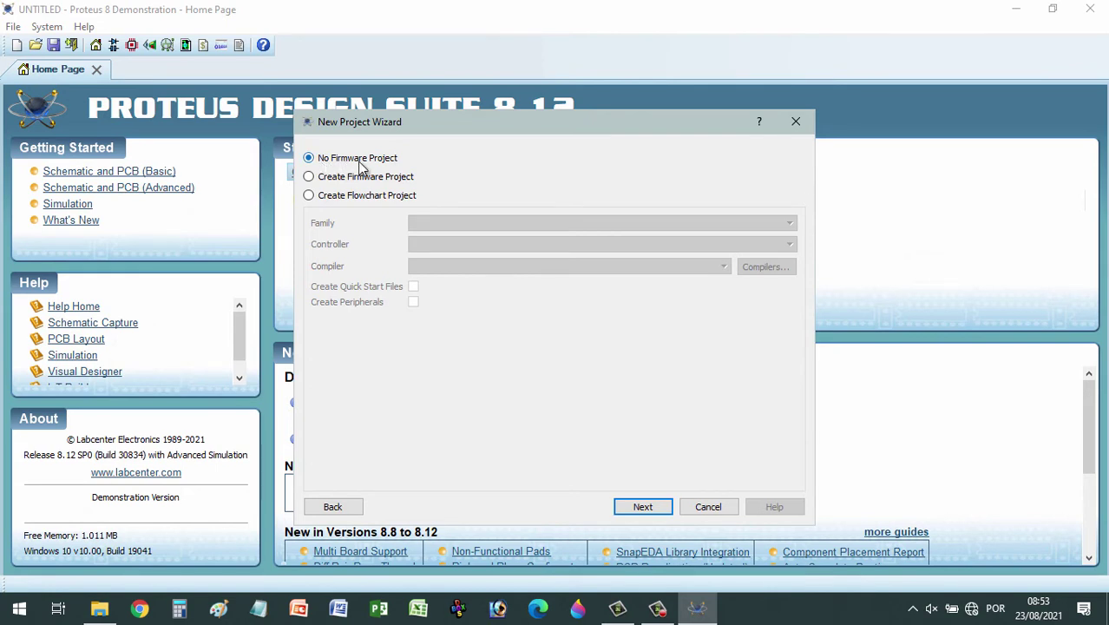
left_click(644, 512)
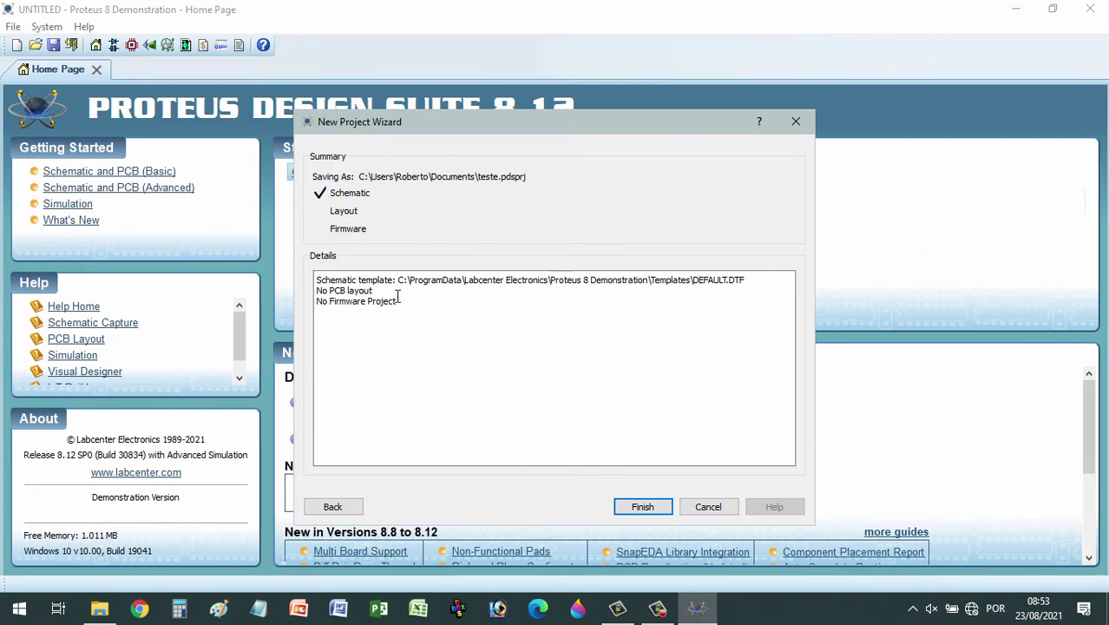
left_click(643, 508)
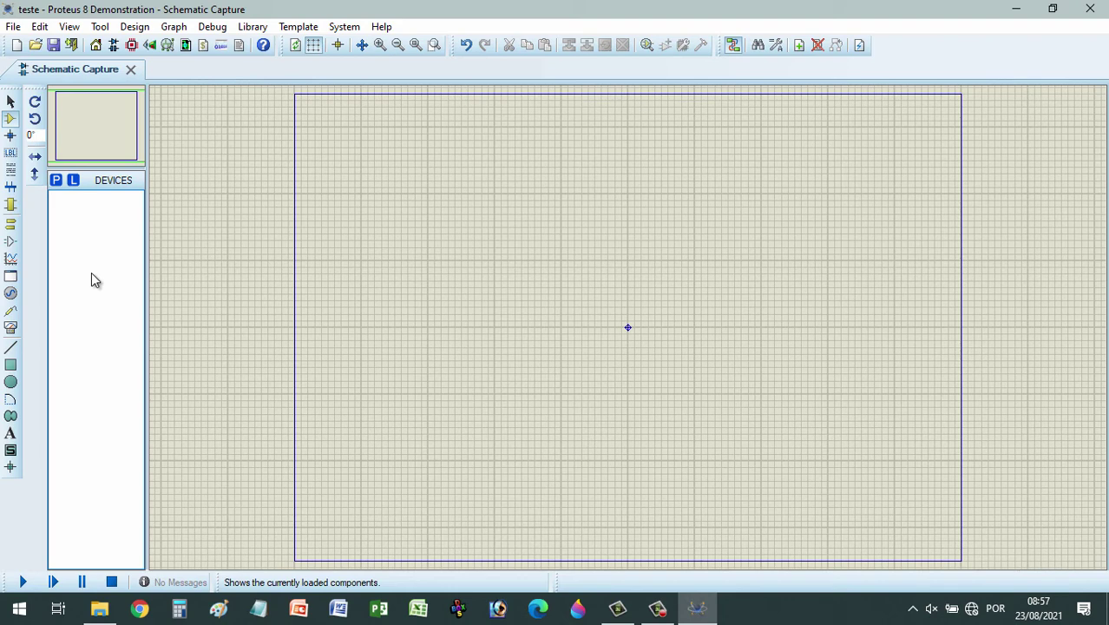
Search the component library for vsource and add the VSOURCE DC voltage source to the device list
left_click(55, 180)
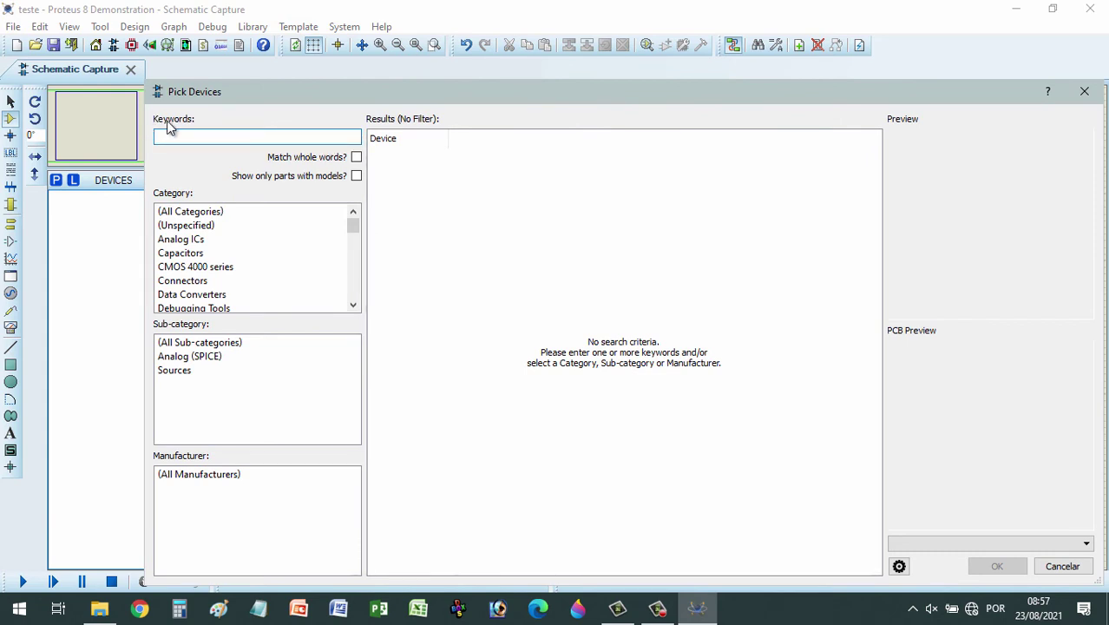
type("vsource")
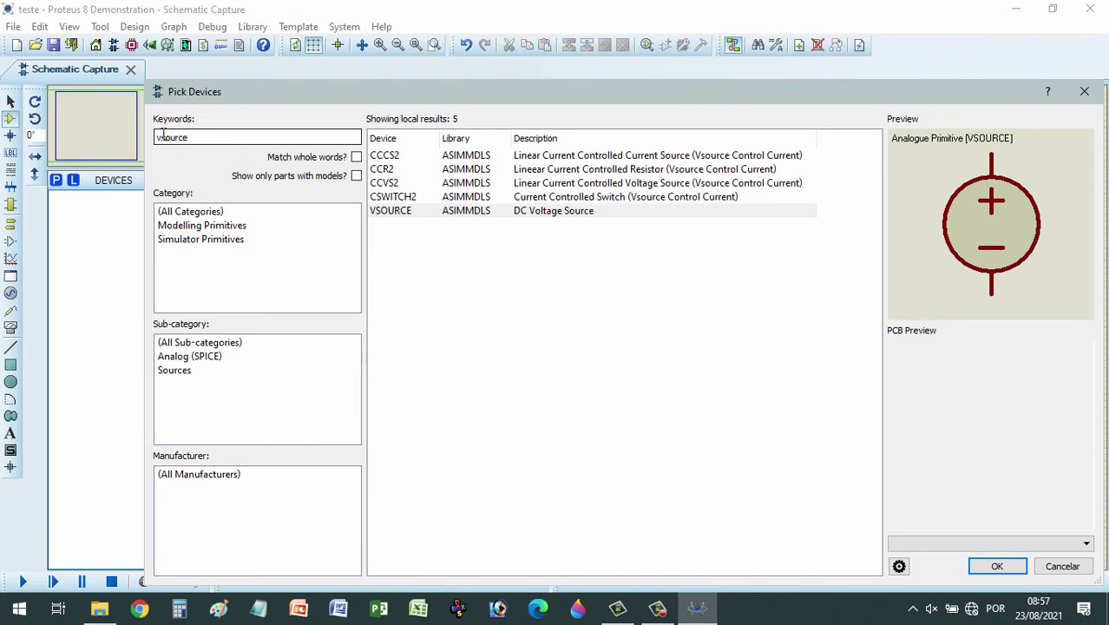
left_click(193, 139)
mouse_move(400, 217)
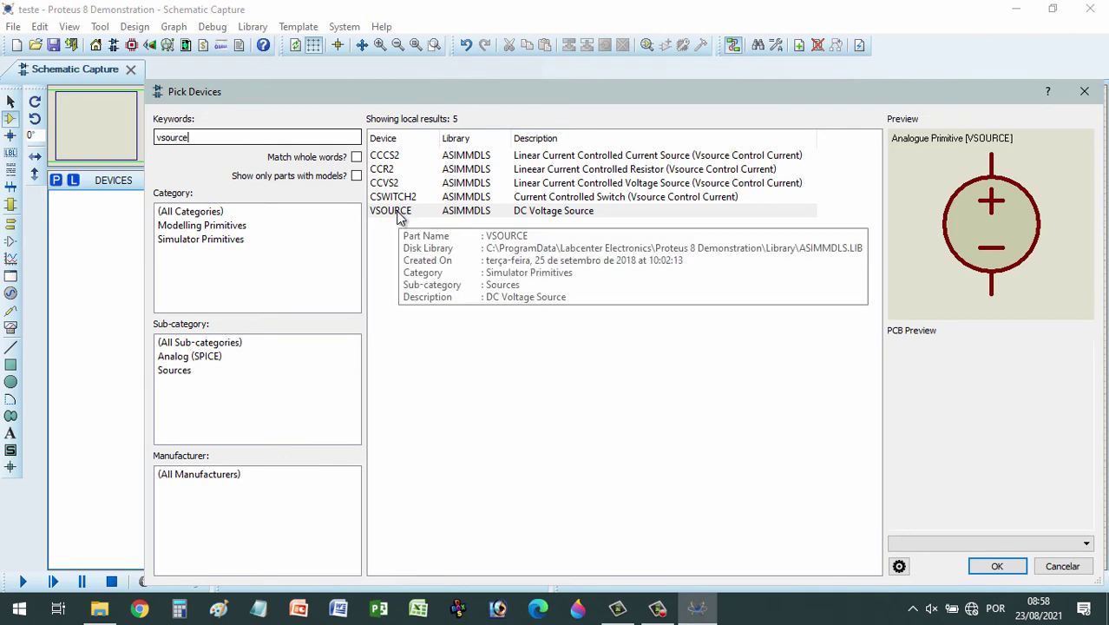
double_click(398, 214)
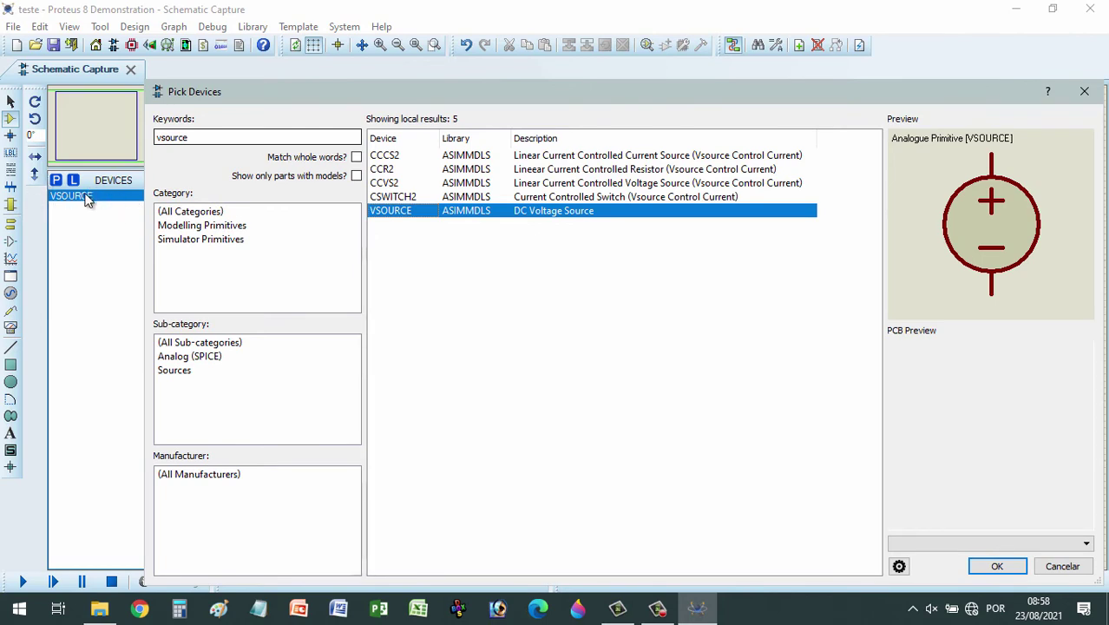
Search the component library for switch and add the interactive SPST SWITCH (latched action) to the device list
left_click_drag(205, 138, 158, 142)
type("swi")
key("ctrl+z")
type("switc")
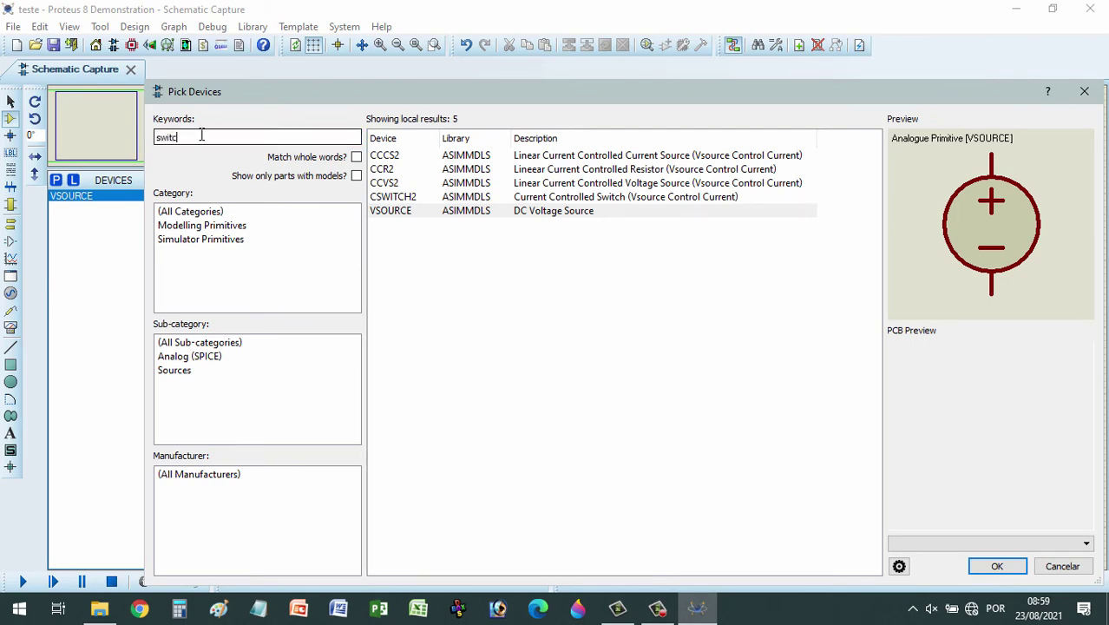
type("h")
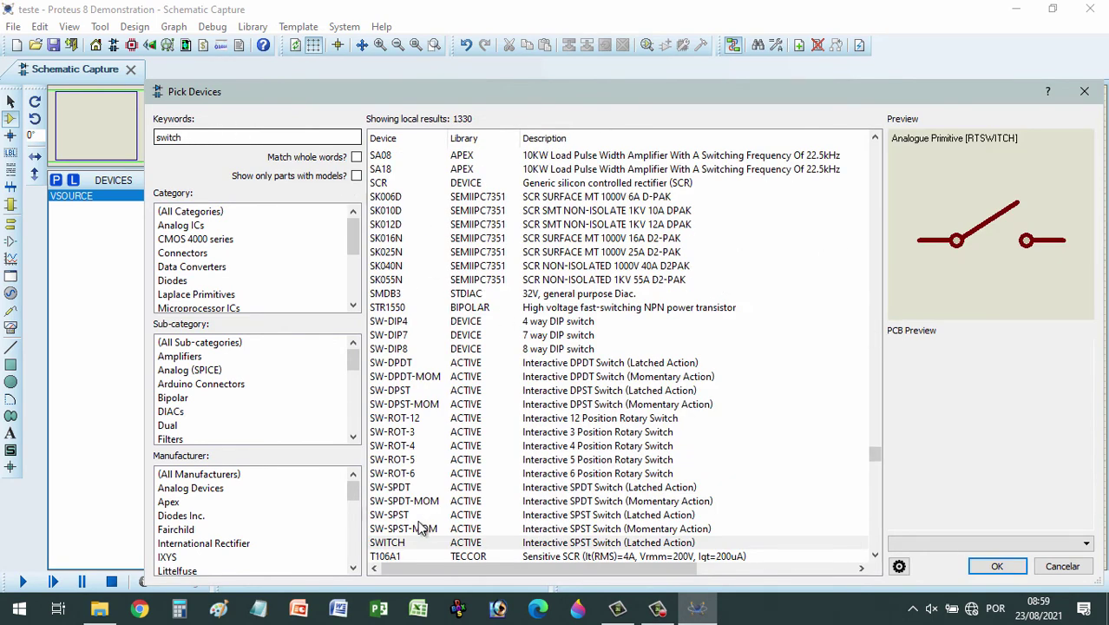
left_click(385, 544)
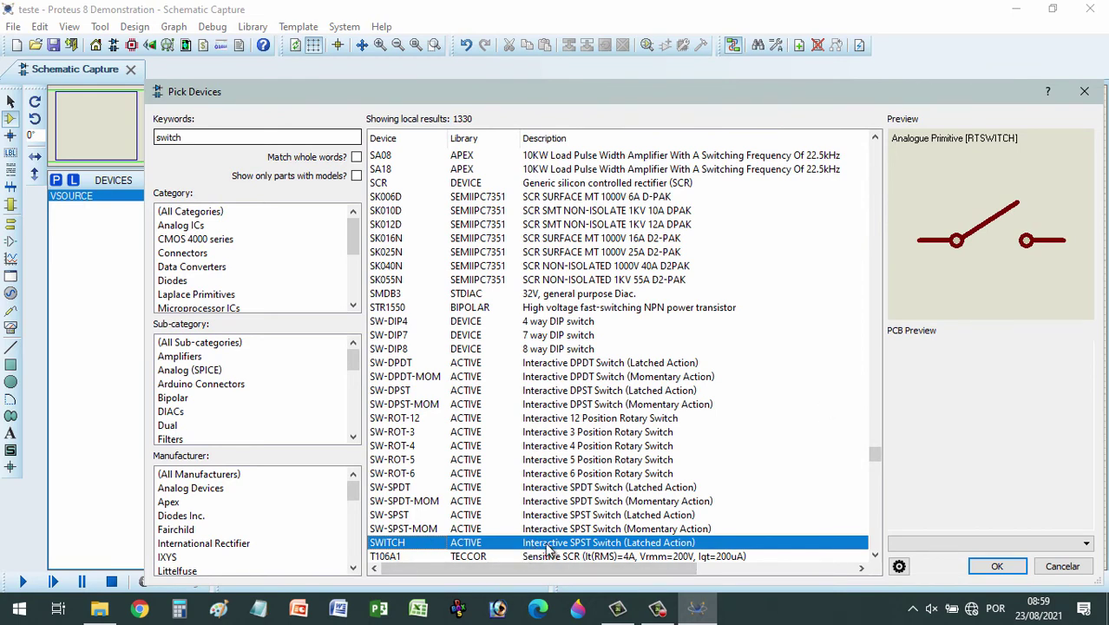
double_click(396, 544)
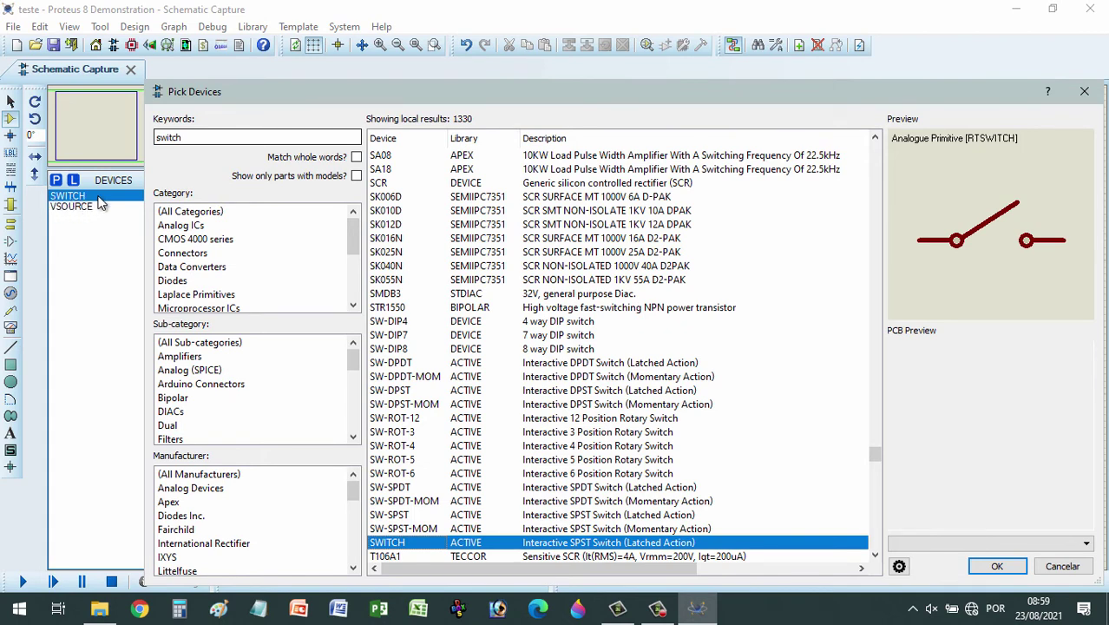
Search the component library for led and add the animated LED-YELLOW model to the device list
left_click(196, 139)
double_click(196, 139)
type("led")
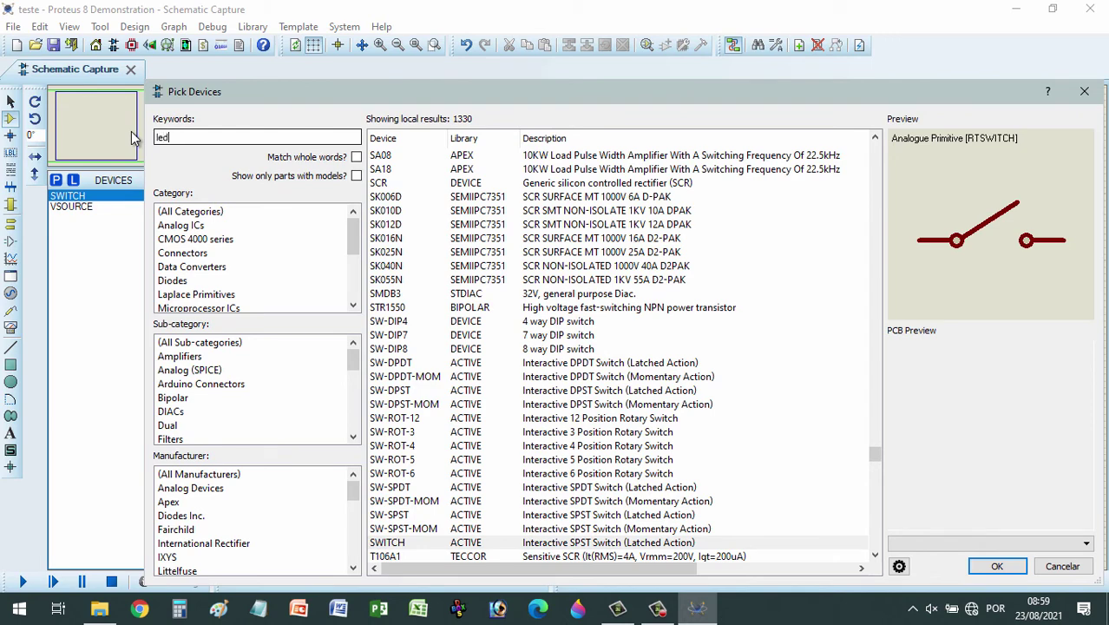
left_click_drag(874, 235, 872, 286)
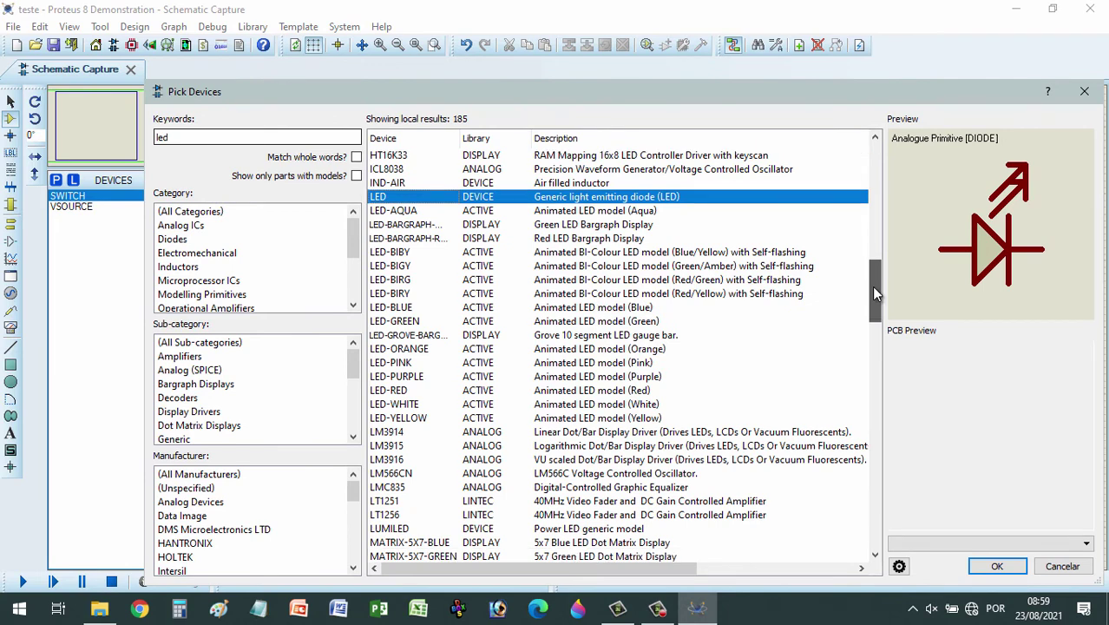
left_click(384, 419)
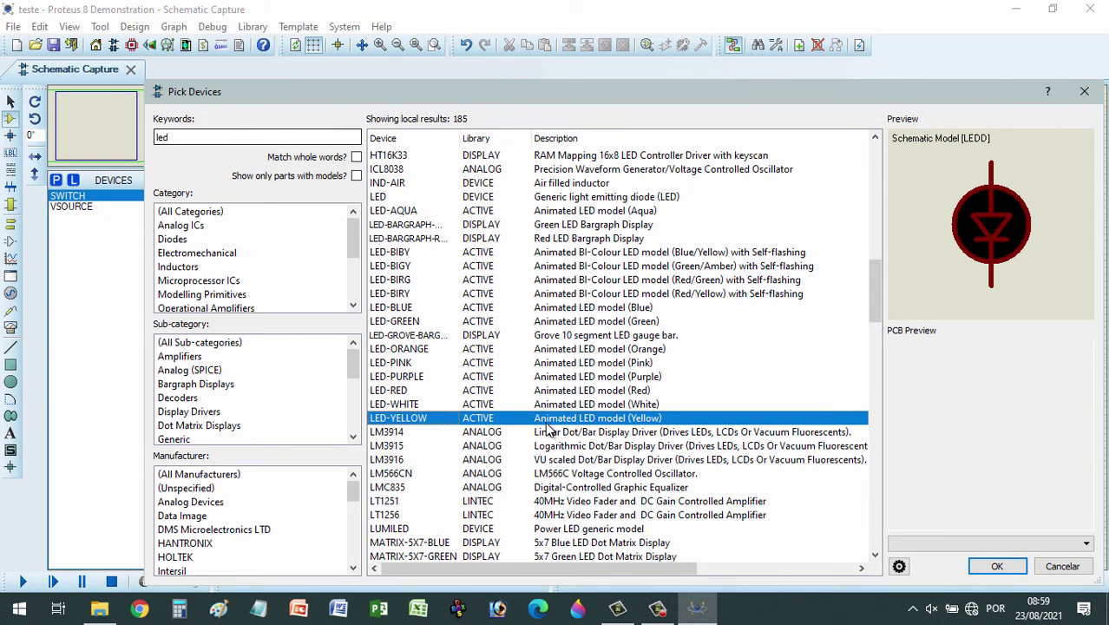
double_click(417, 419)
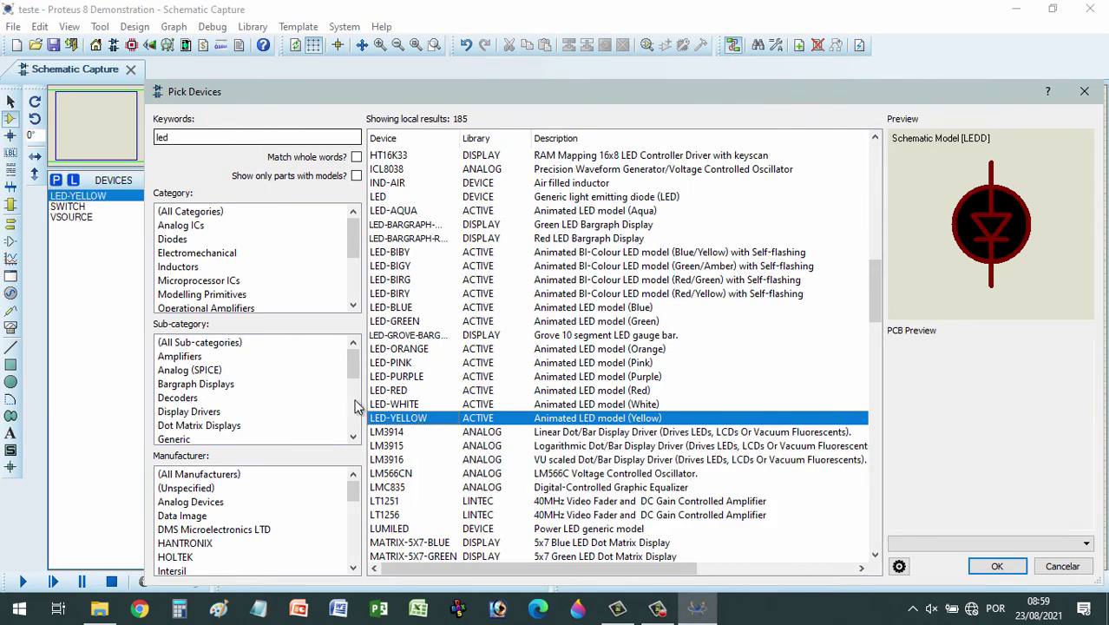
Search the component library for resistor, add the RESISTOR analog primitive to the device list and finish picking devices
left_click(196, 138)
left_click_drag(196, 139, 139, 144)
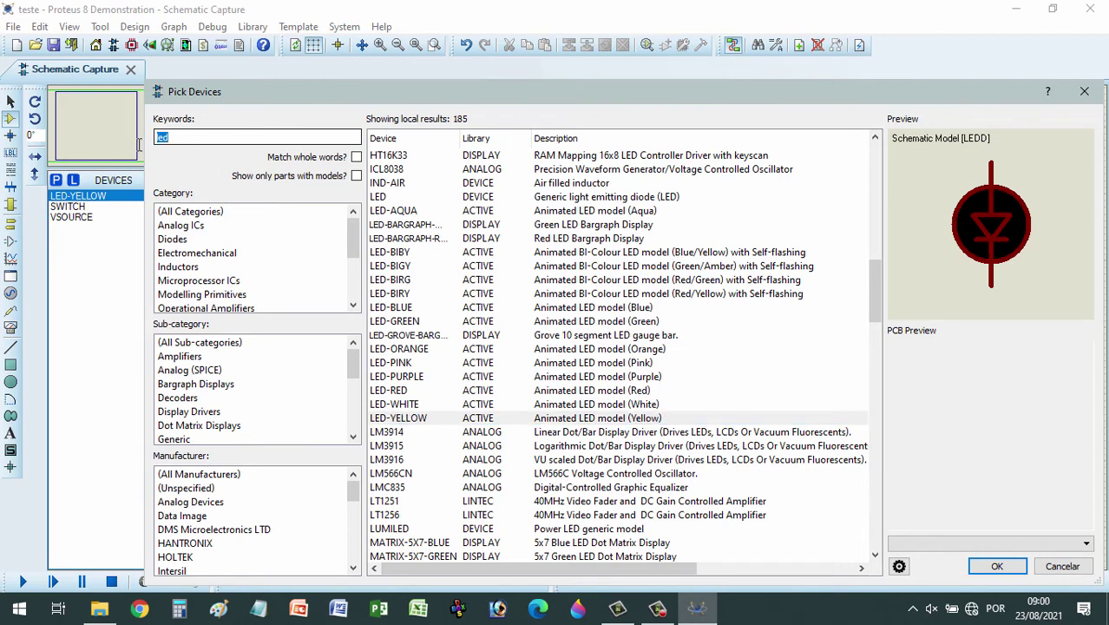
type("re")
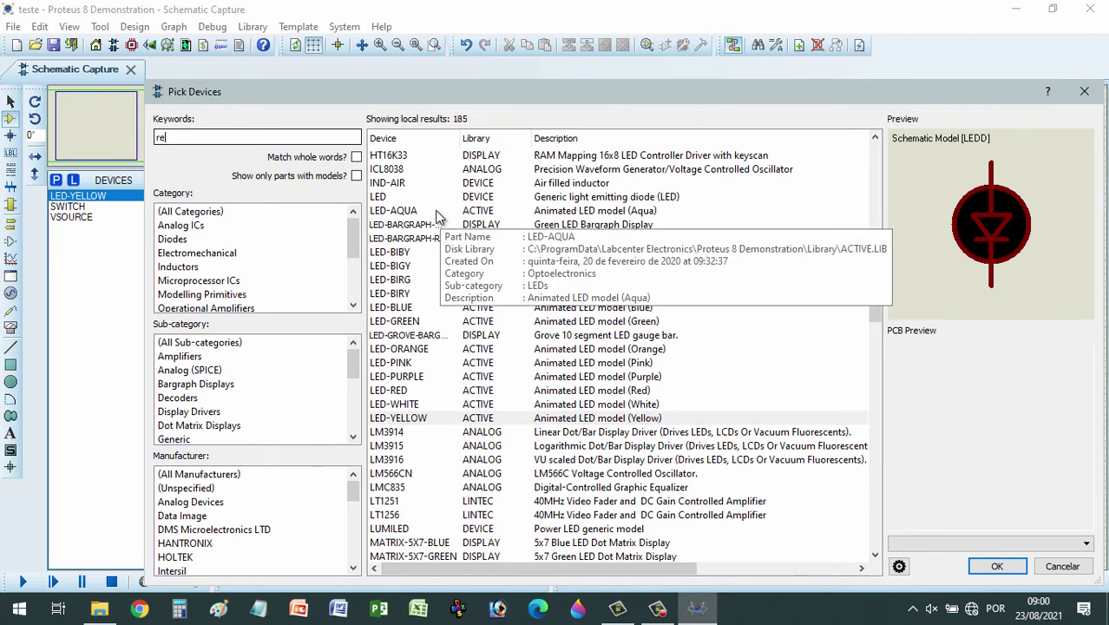
type("istor")
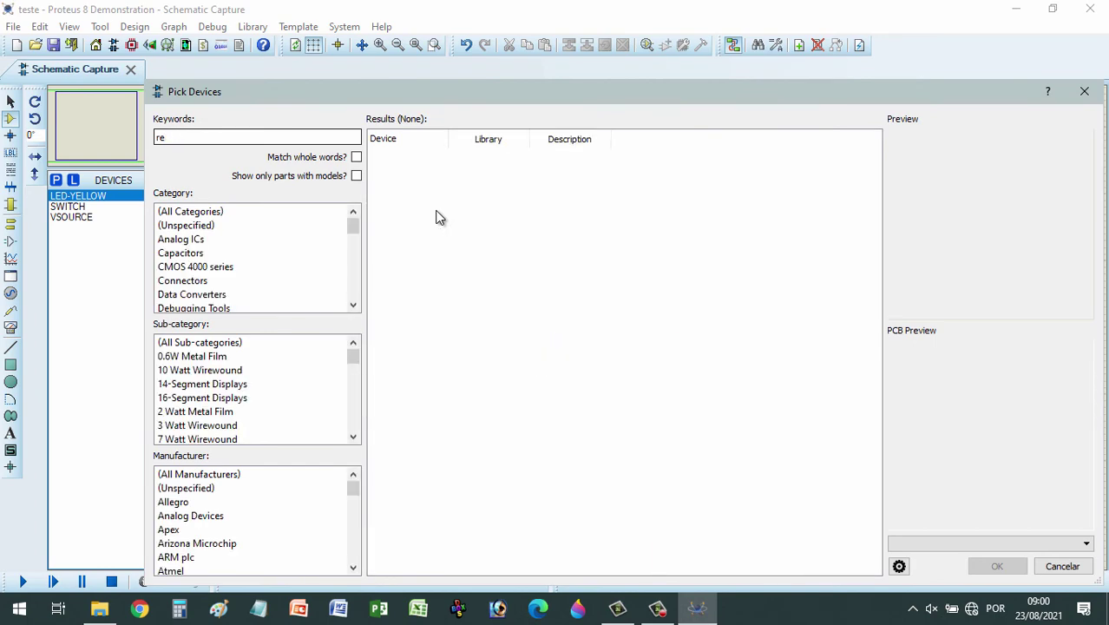
type("sistor")
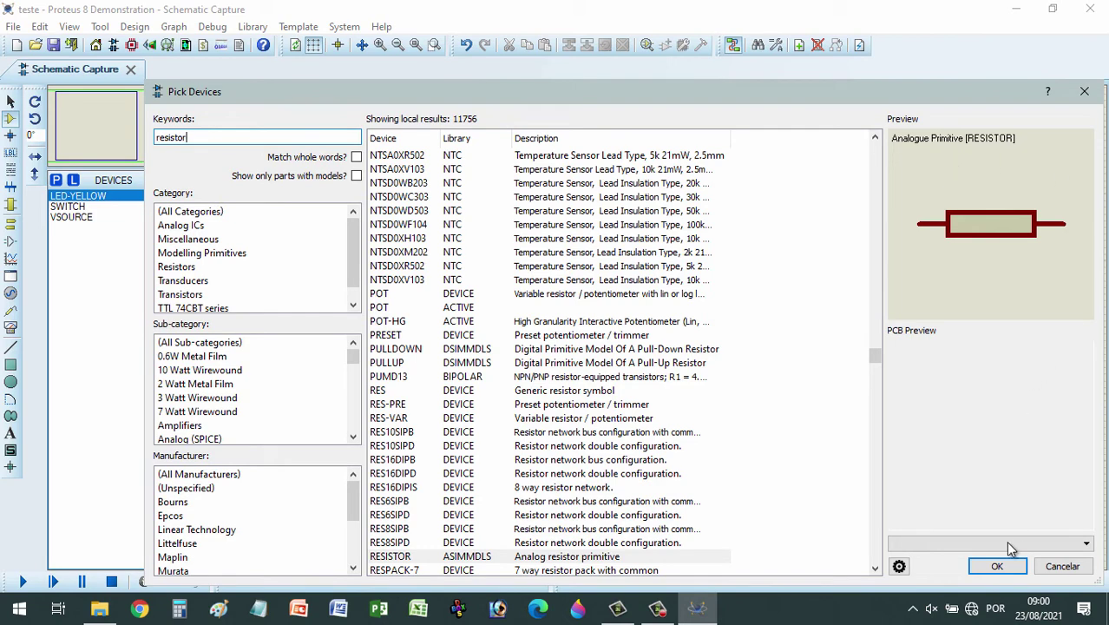
left_click(998, 566)
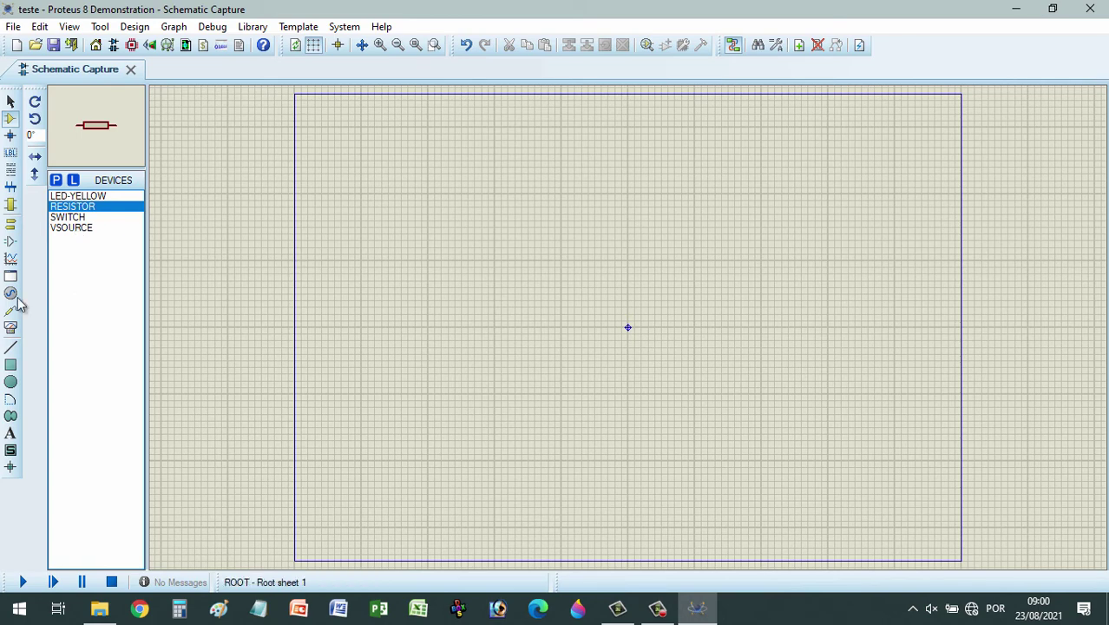
Place the VSOURCE voltage source near the left edge of the schematic sheet
left_click(73, 230)
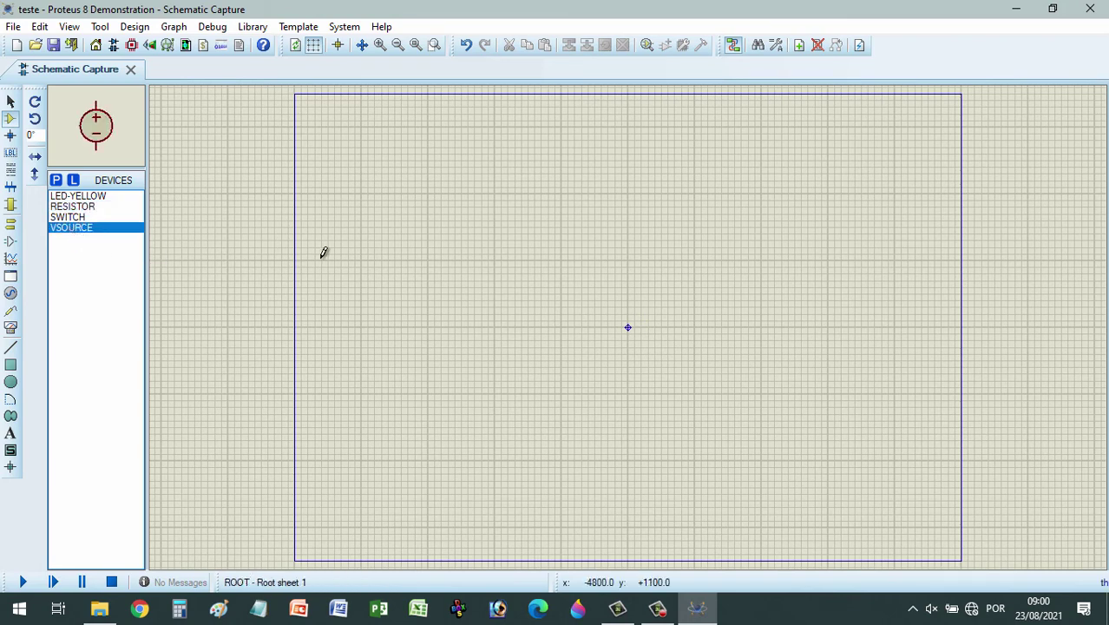
left_click(359, 287)
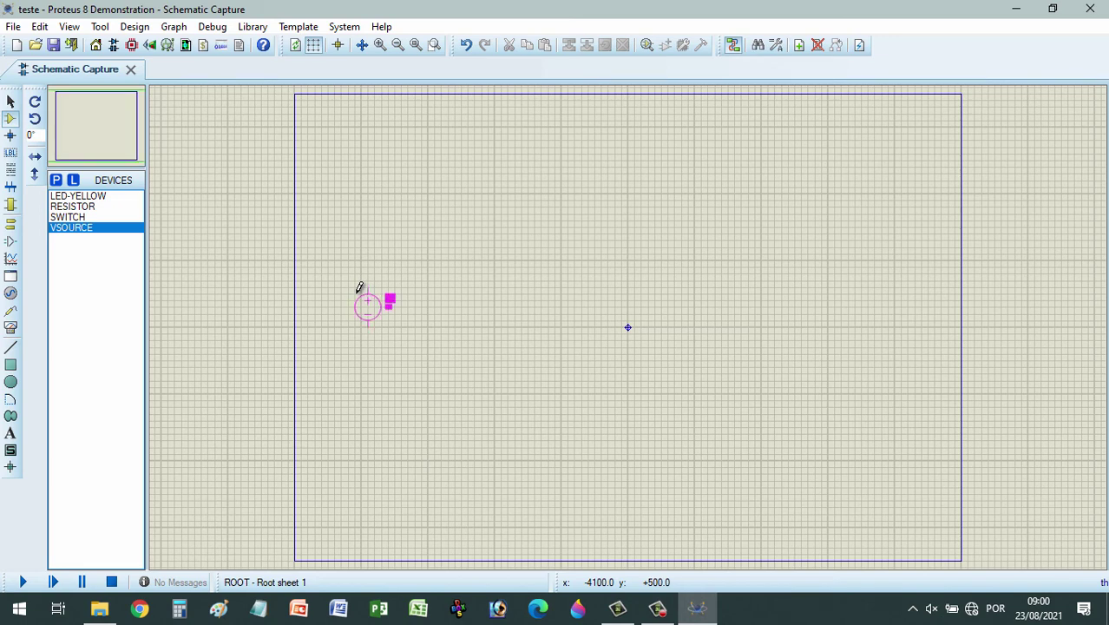
left_click(358, 289)
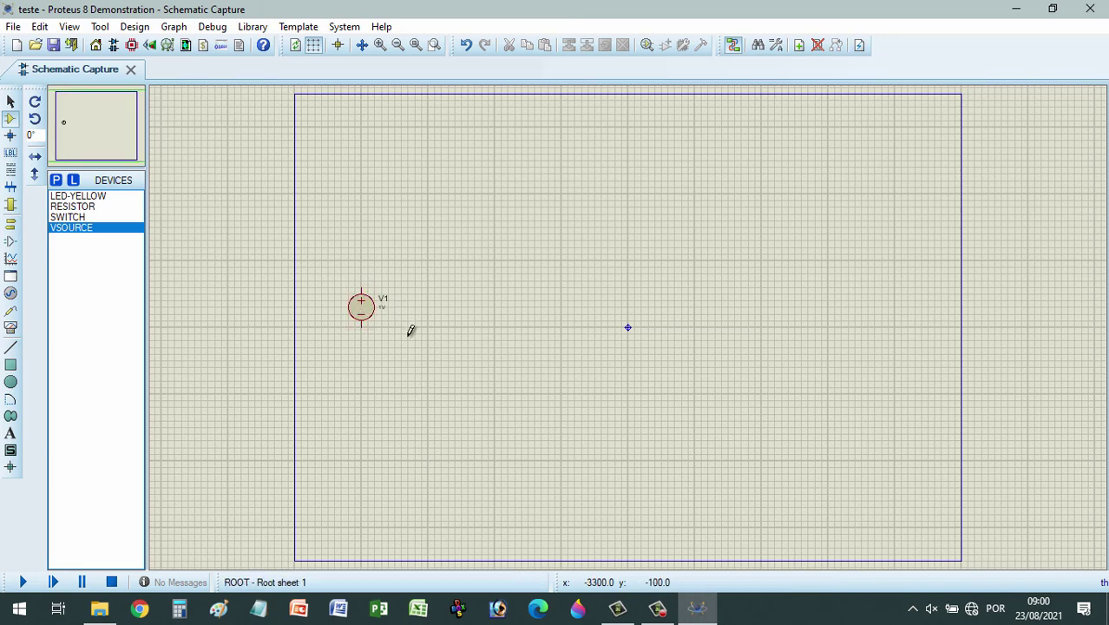
Set the voltage of source V1 to 9V in its component properties
key("F6")
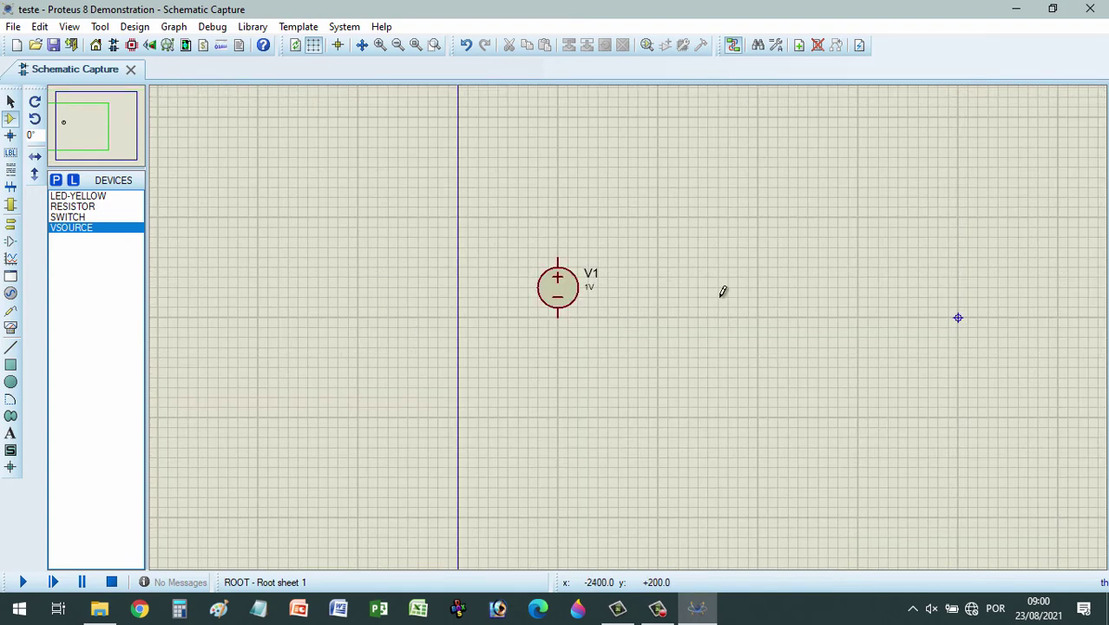
key("F6")
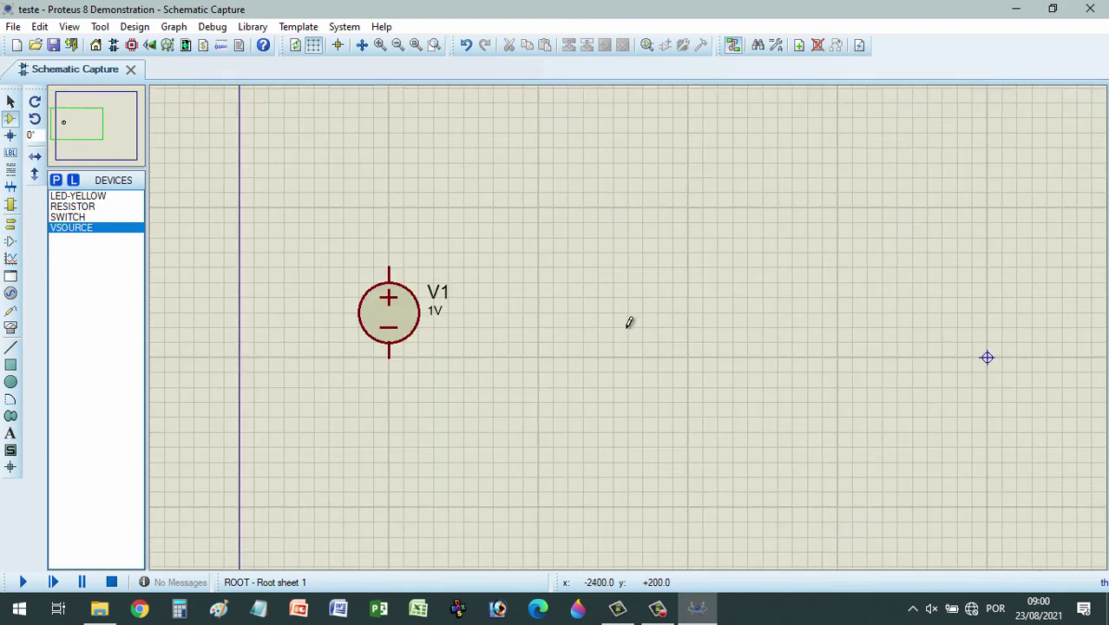
left_click(92, 122)
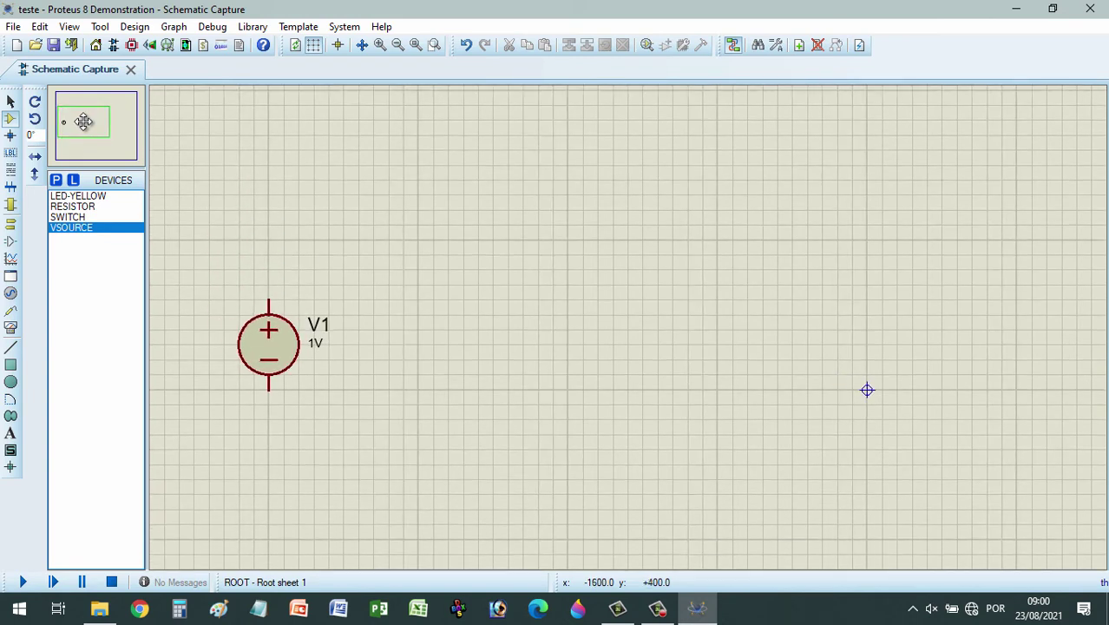
left_click(83, 121)
right_click(282, 349)
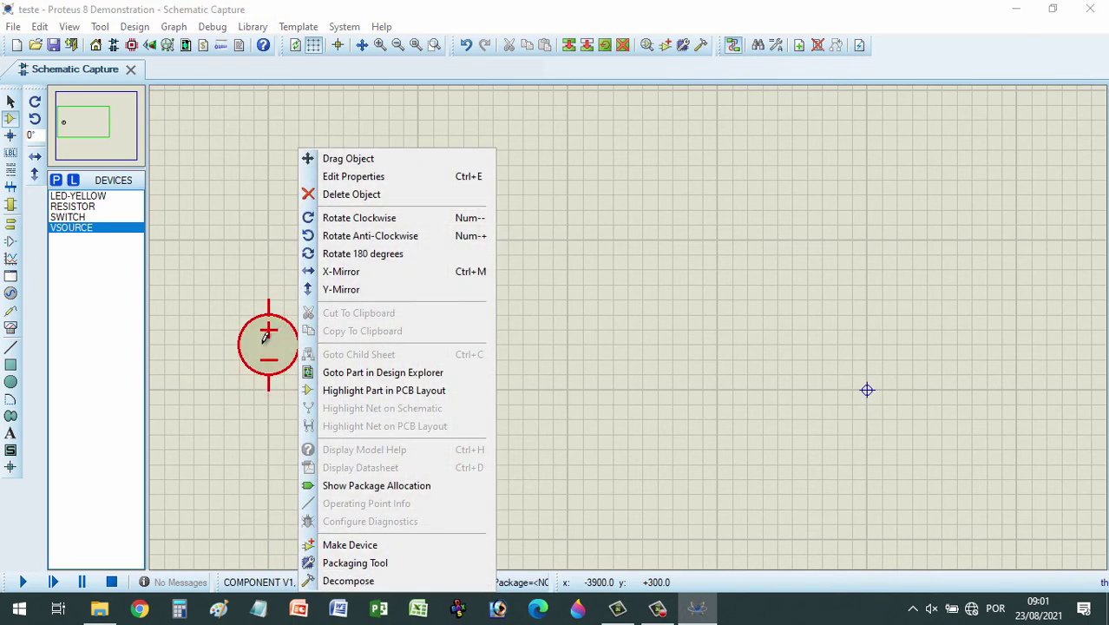
left_click(379, 182)
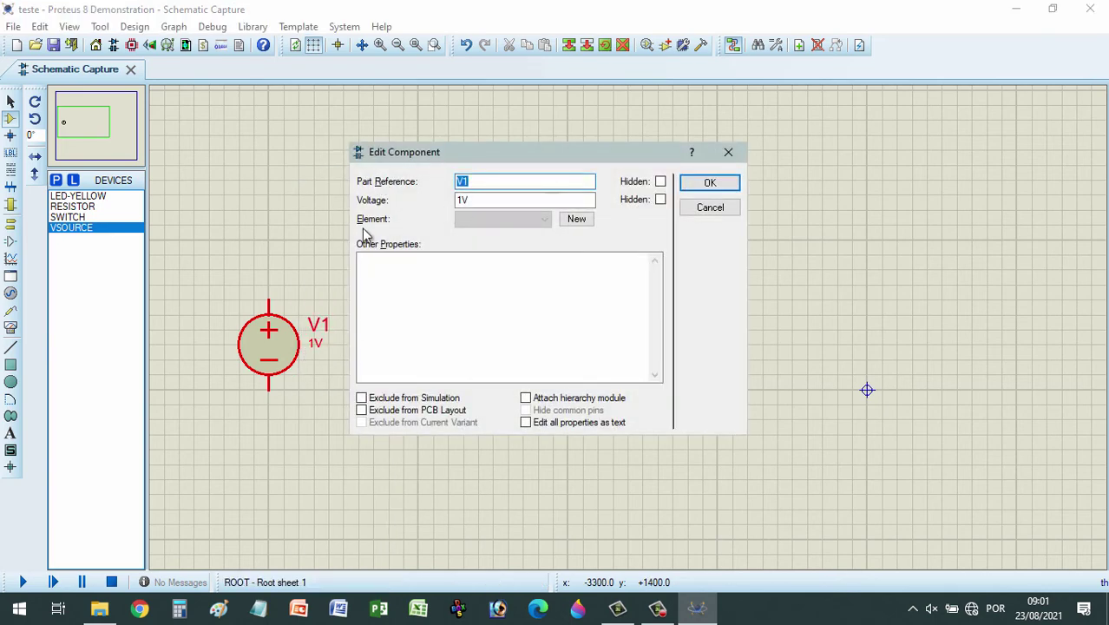
key("Tab")
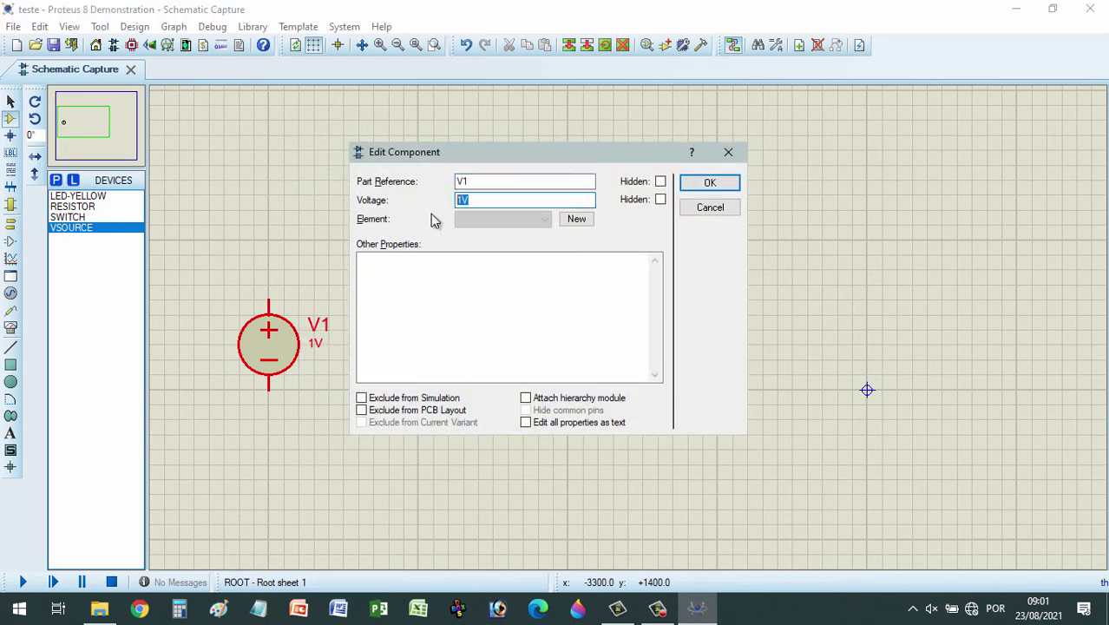
type("9V")
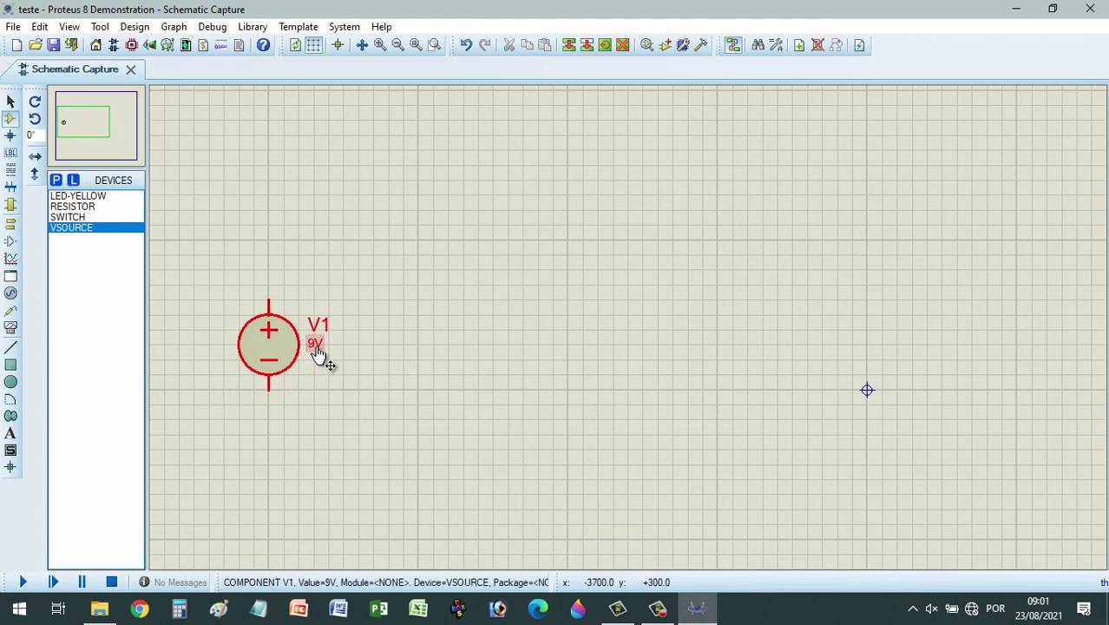
Place the SWITCH on the schematic directly above voltage source V1
left_click(64, 218)
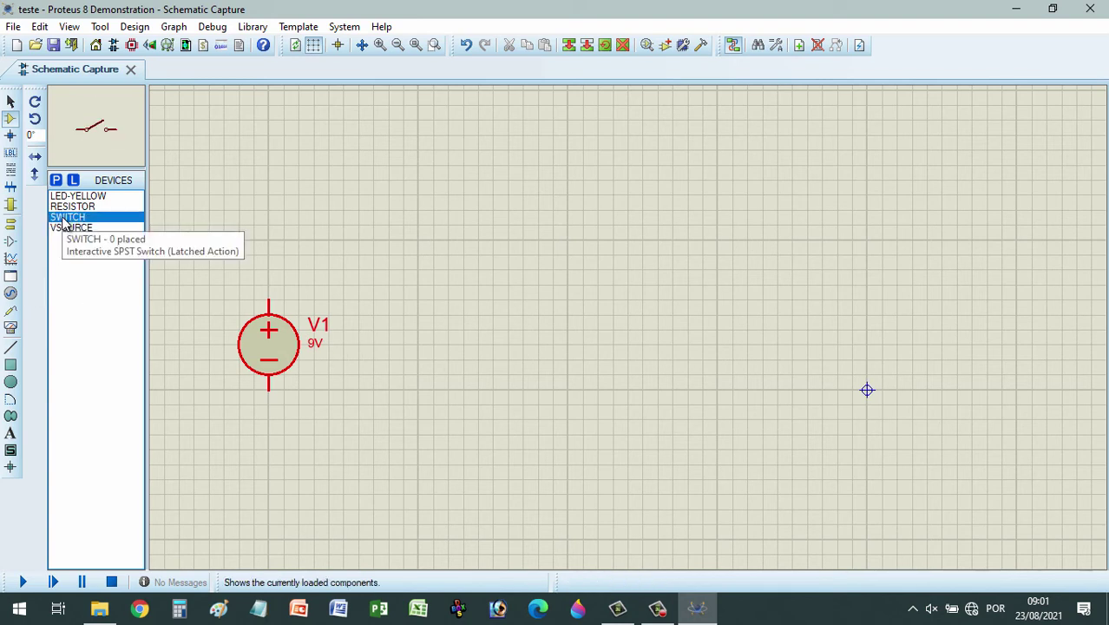
left_click(269, 223)
left_click(269, 223)
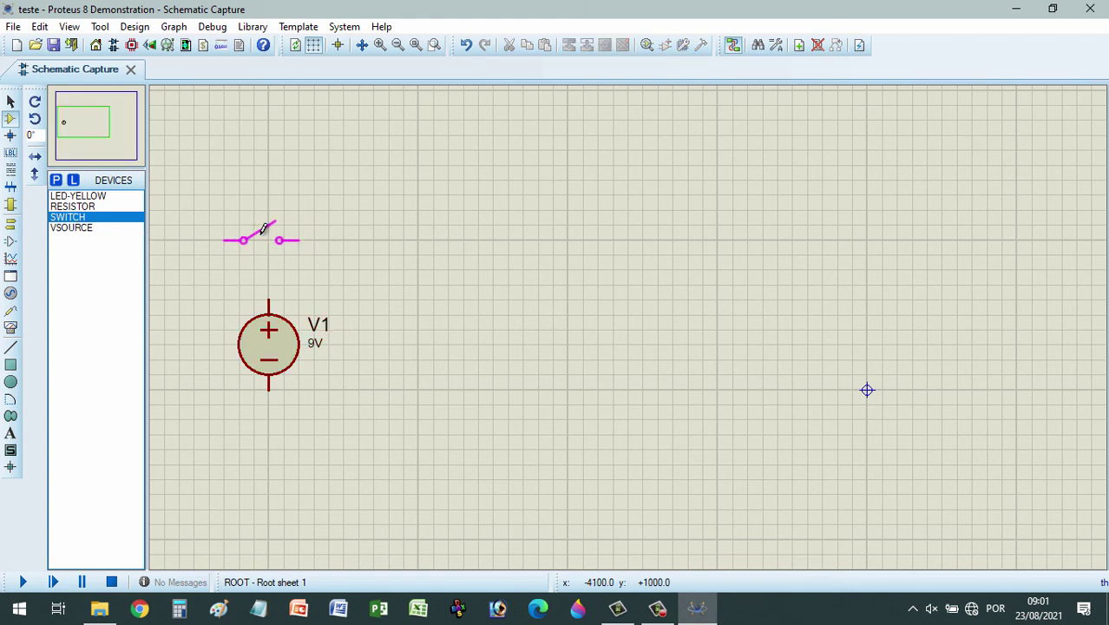
left_click(252, 228)
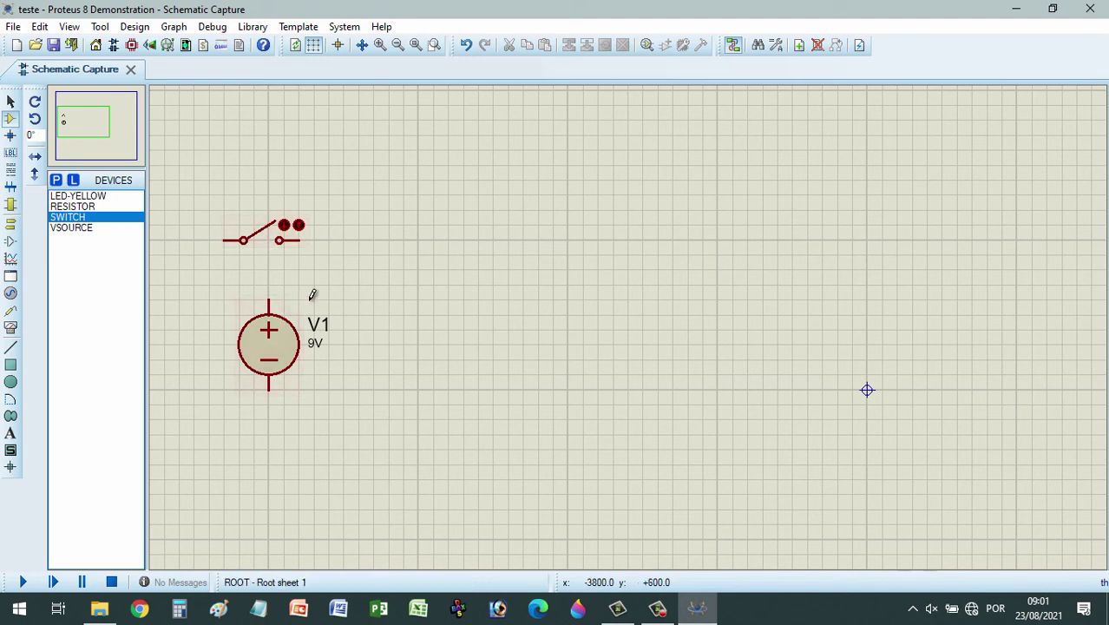
Rotate the switch anti-clockwise and move it slightly up to leave a gap above the source's positive terminal
right_click(273, 240)
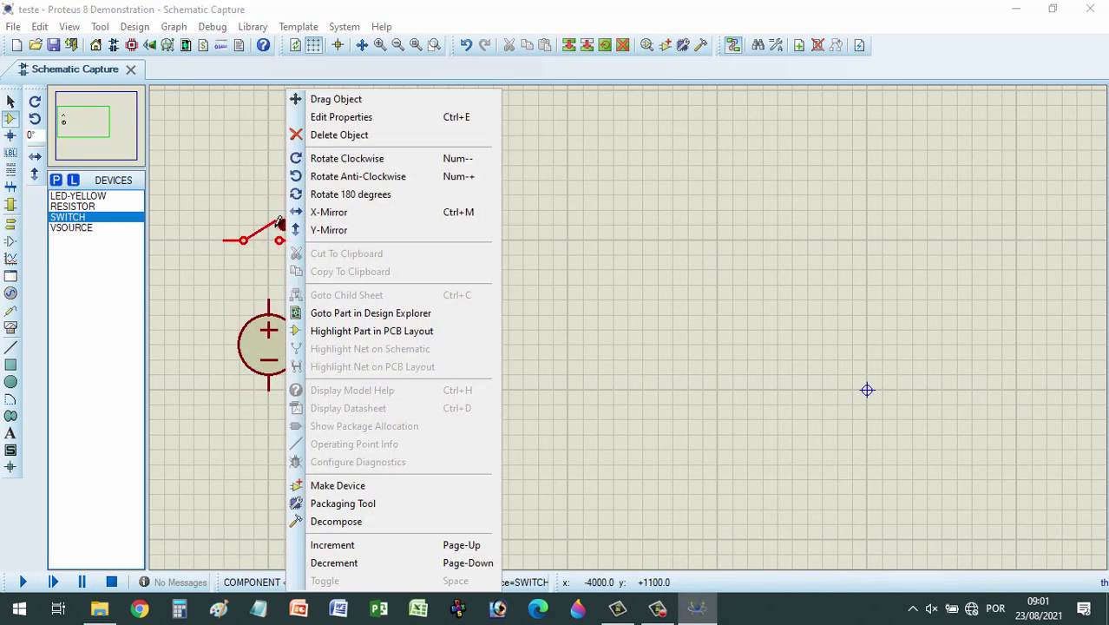
left_click(352, 179)
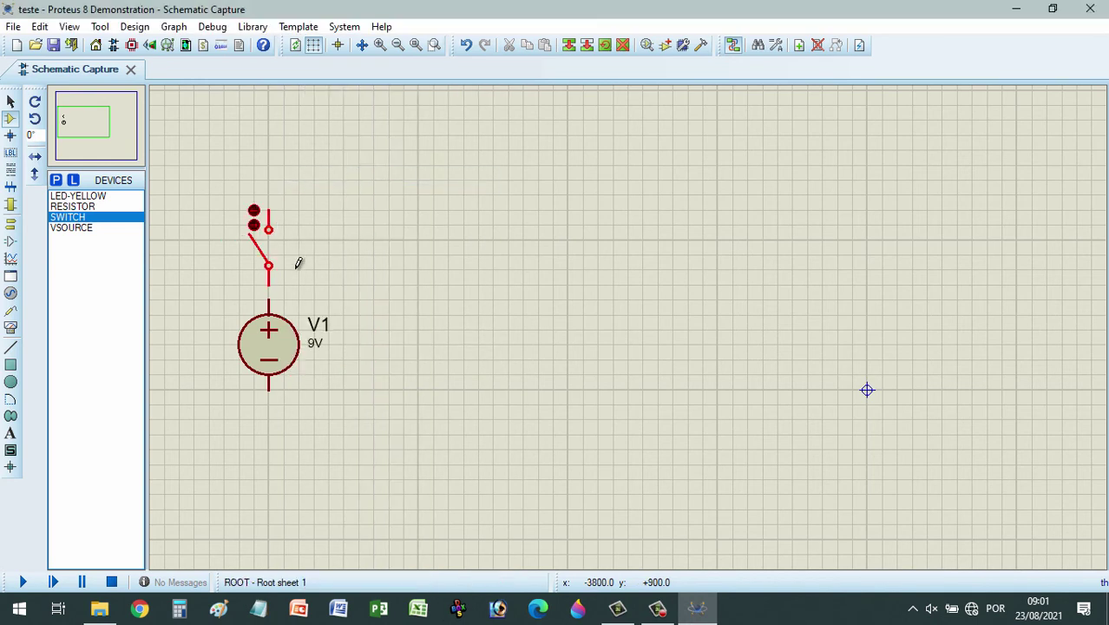
left_click_drag(268, 273, 269, 258)
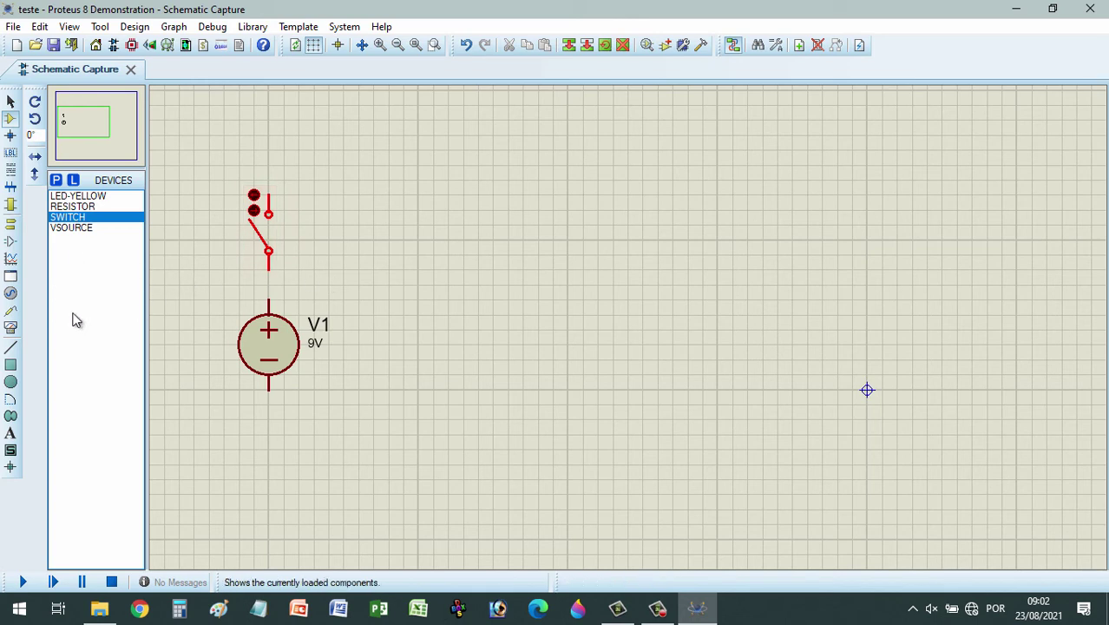
Place the RESISTOR horizontally, above and to the right of the switch
left_click(76, 208)
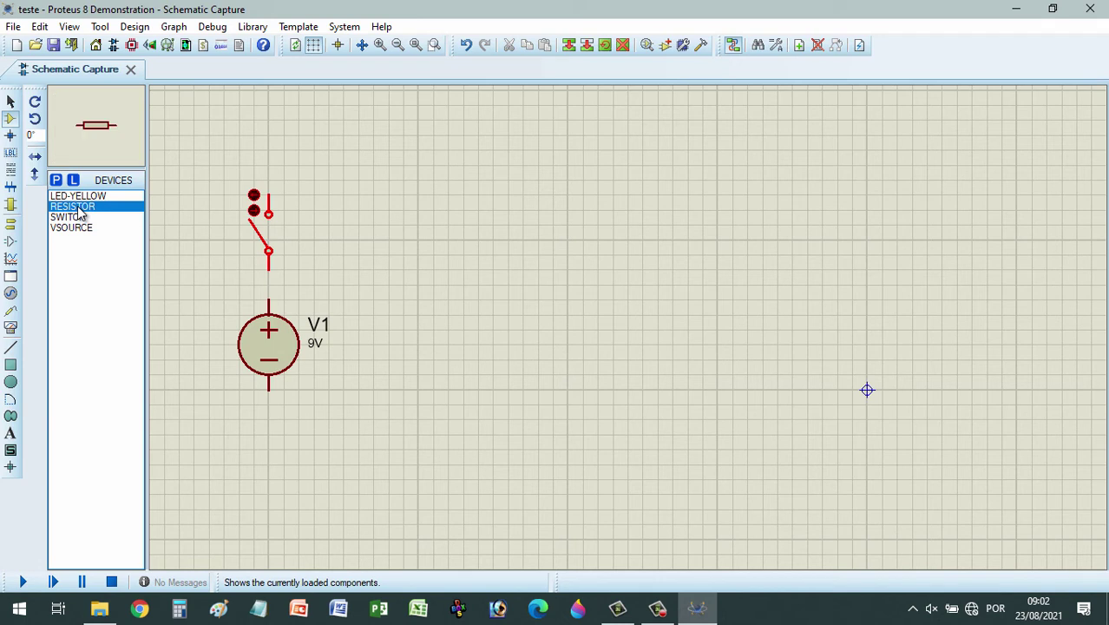
left_click(357, 157)
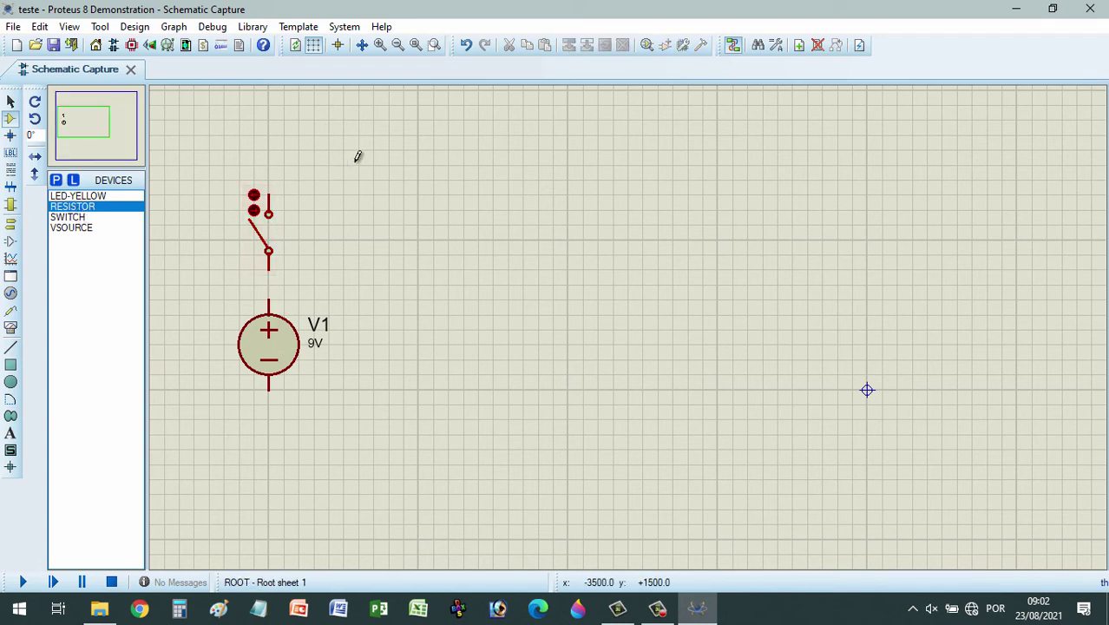
left_click(330, 155)
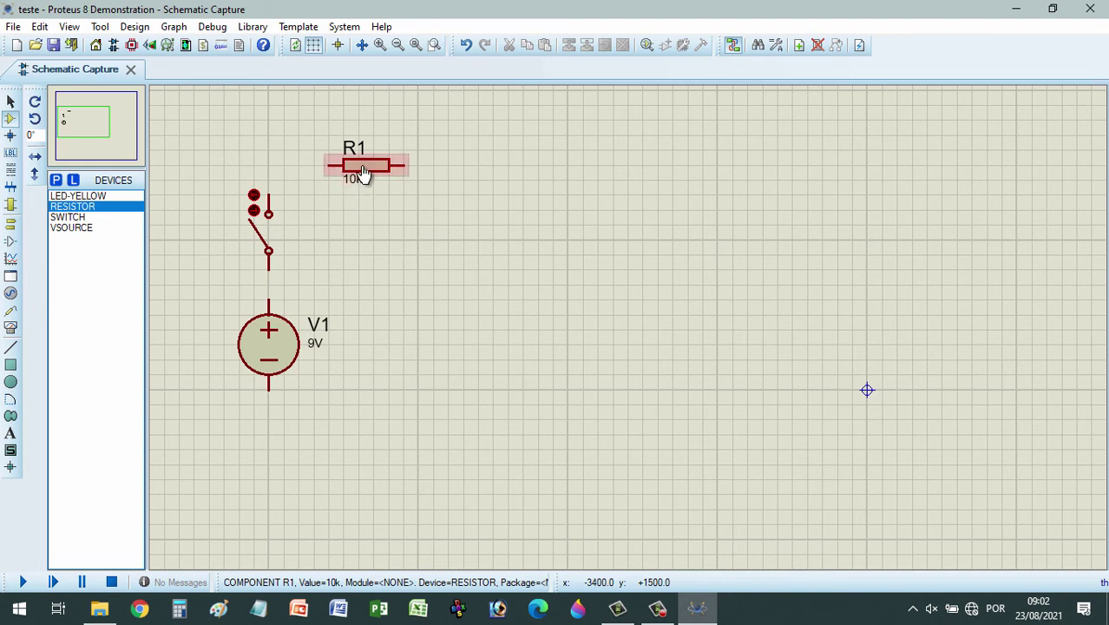
Set the resistance of R1 to 1k in its component properties
right_click(363, 172)
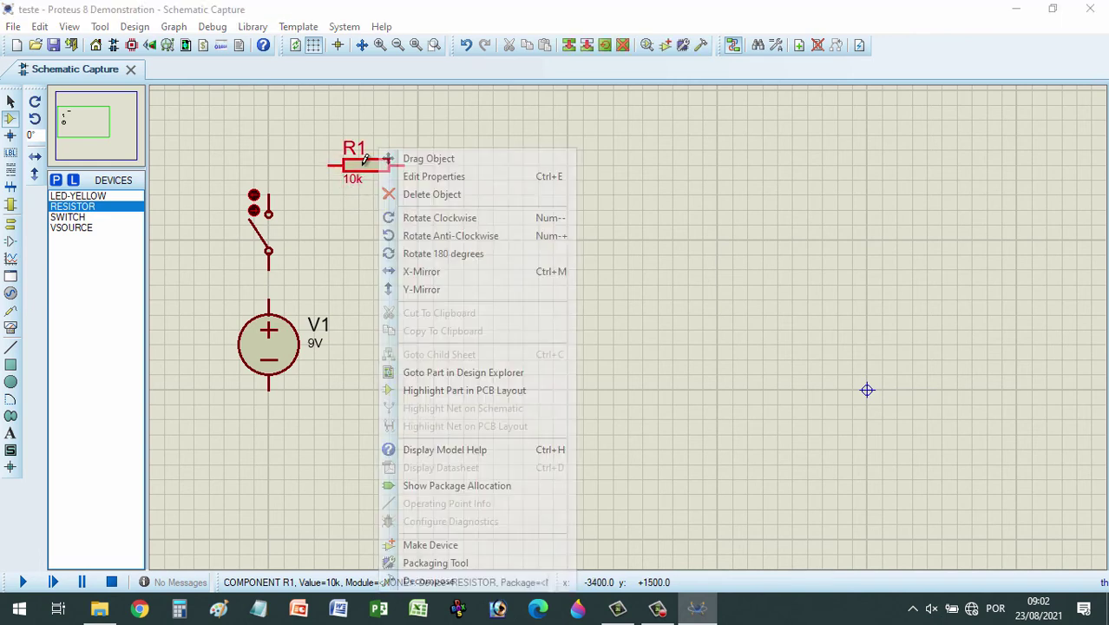
left_click(433, 177)
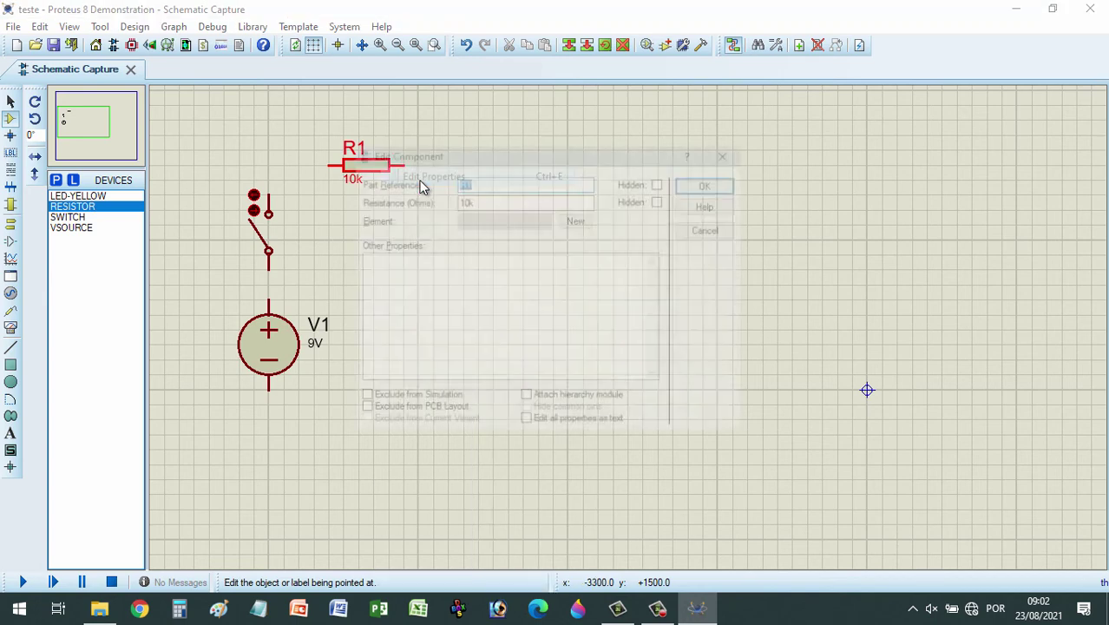
left_click(491, 200)
left_click_drag(492, 200, 438, 200)
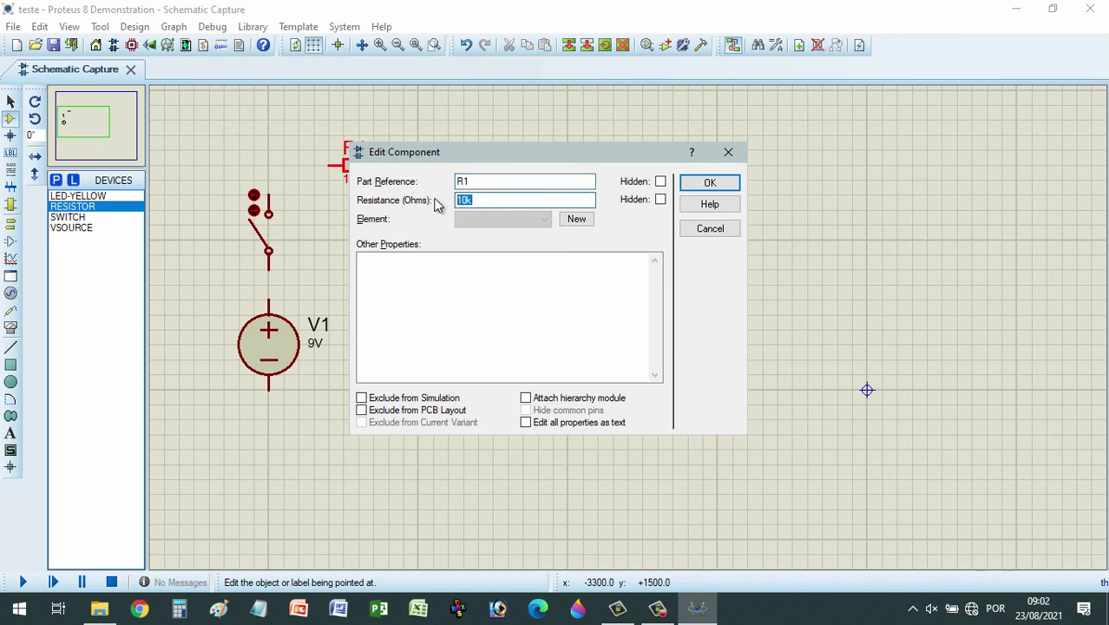
type("1")
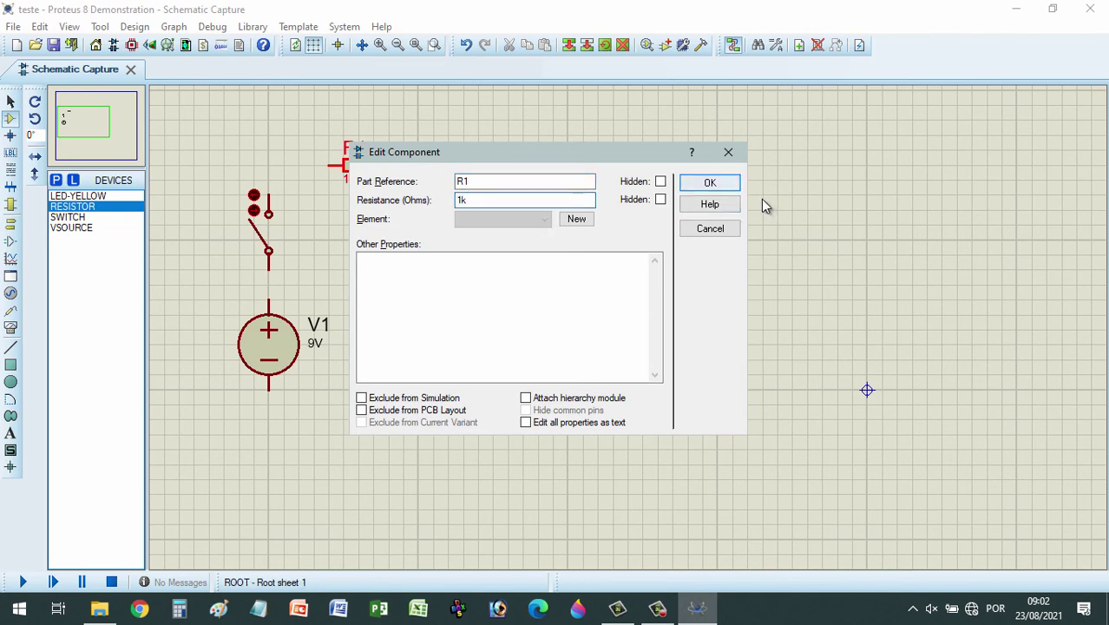
left_click(710, 182)
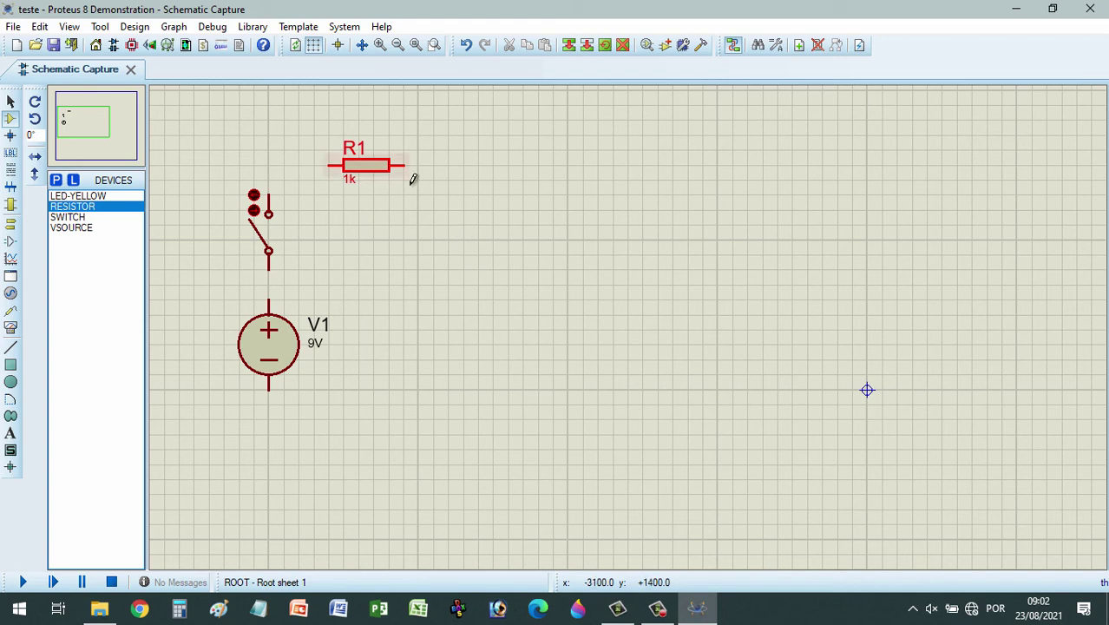
Place the LED-YELLOW vertically, below and to the right of resistor R1
left_click(79, 197)
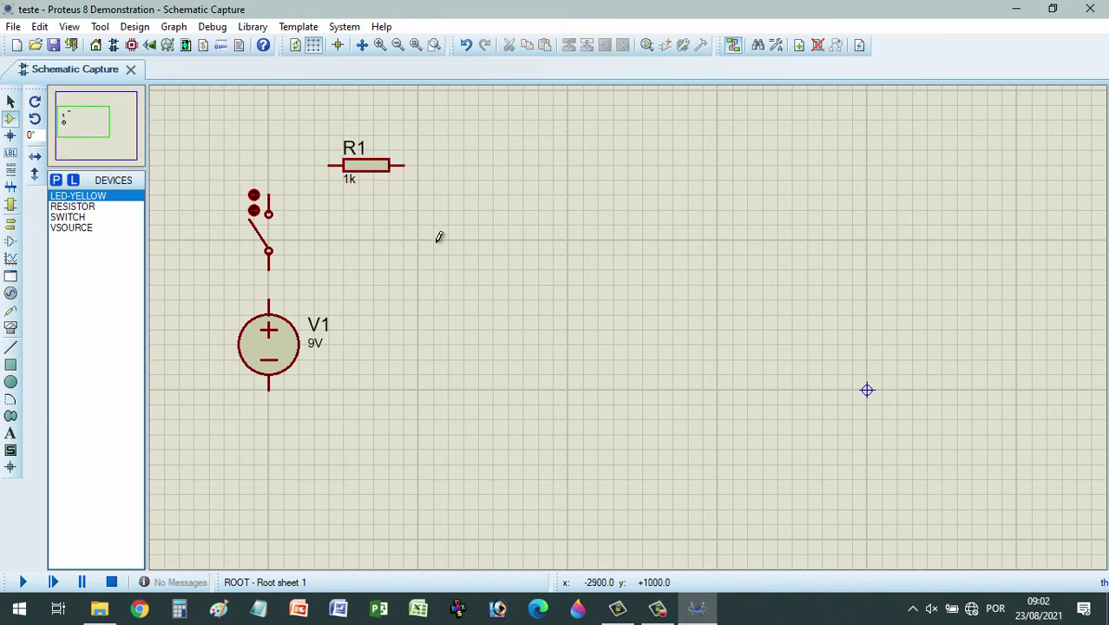
left_click(439, 237)
left_click(440, 238)
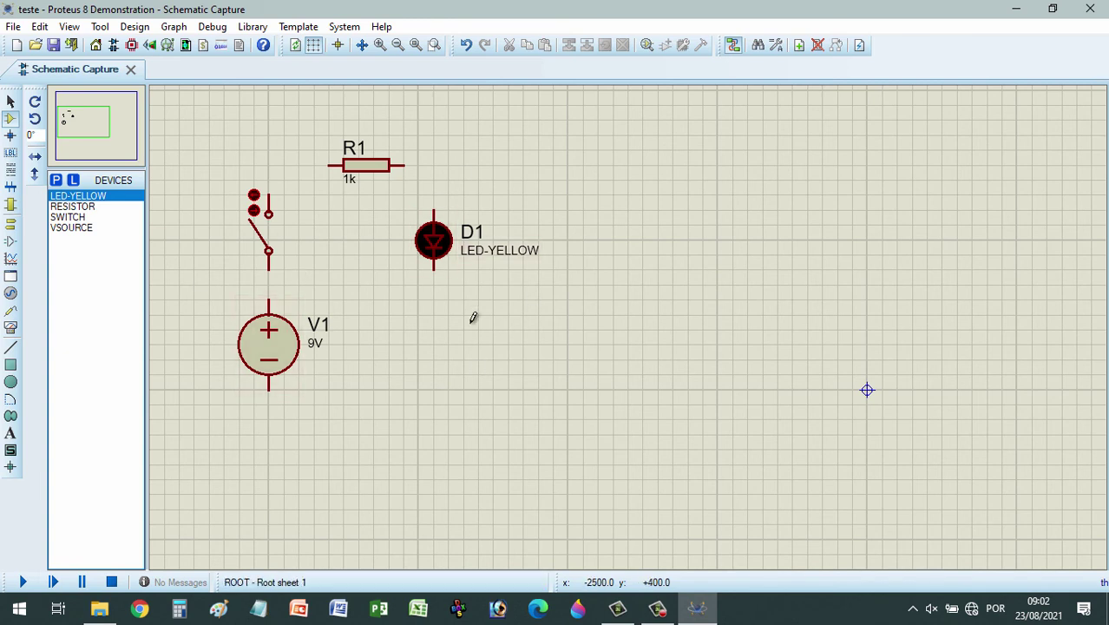
Wire V1's positive terminal to the switch's lower pin and the switch's upper pin to R1's left pin
left_click(270, 297)
left_click(270, 269)
left_click(269, 191)
left_click(330, 165)
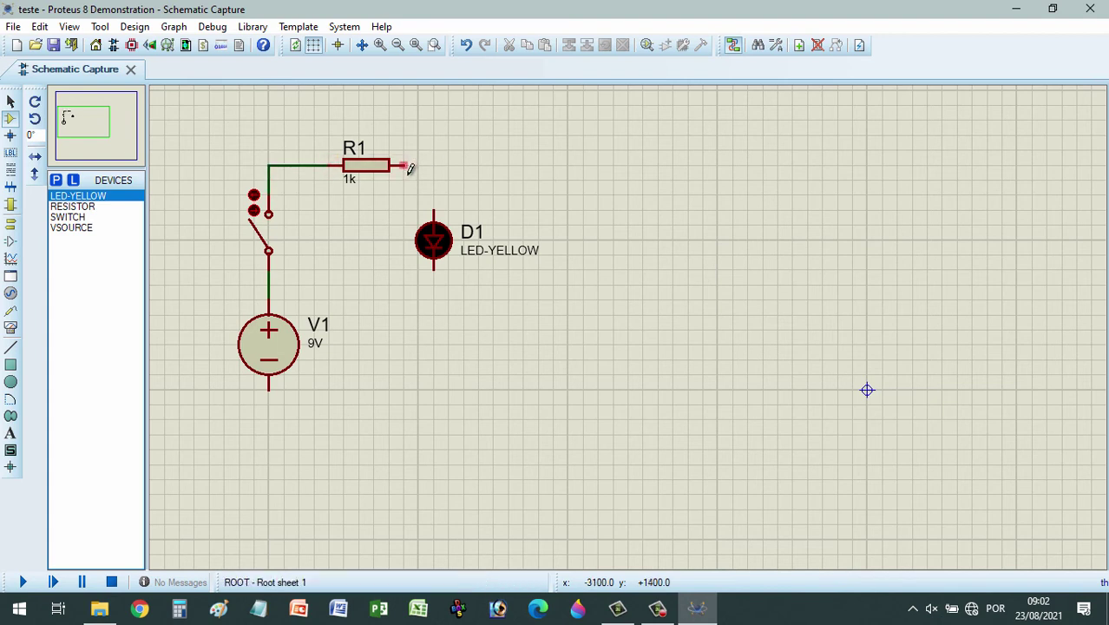
Wire R1's right pin to the LED's upper pin, and route the LED's lower pin around to V1's negative terminal
left_click(429, 163)
left_click(435, 208)
left_click(435, 270)
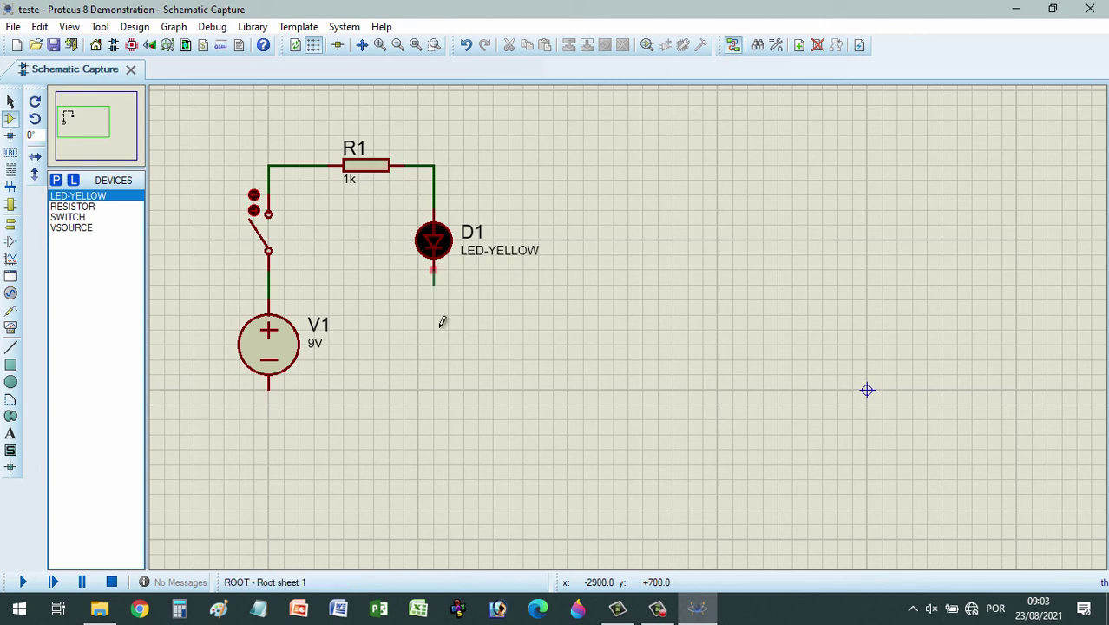
left_click(434, 402)
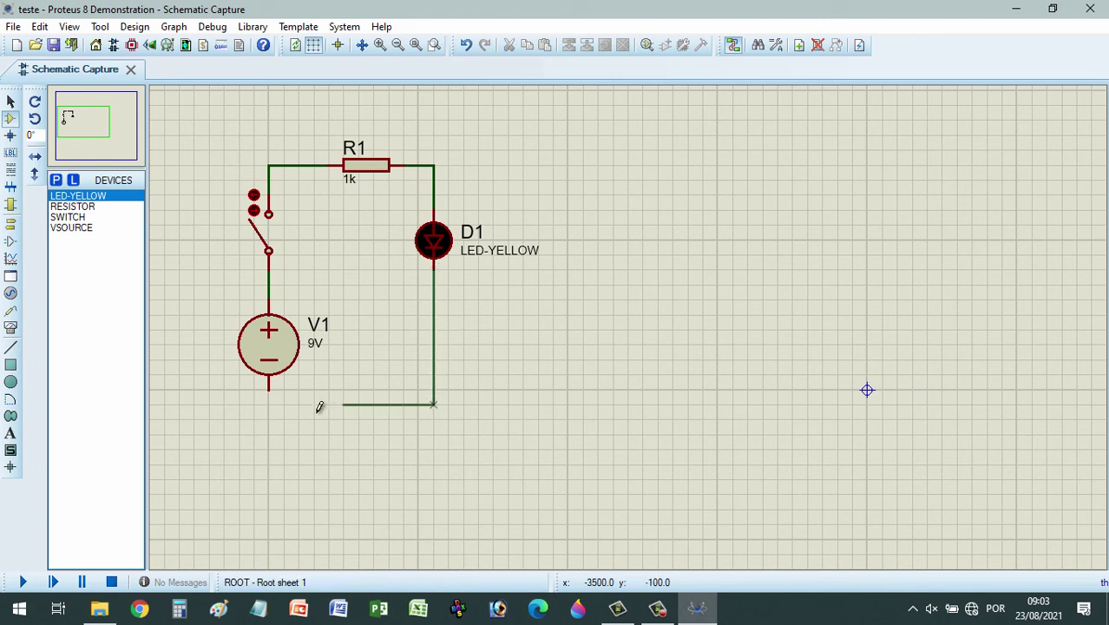
left_click(270, 383)
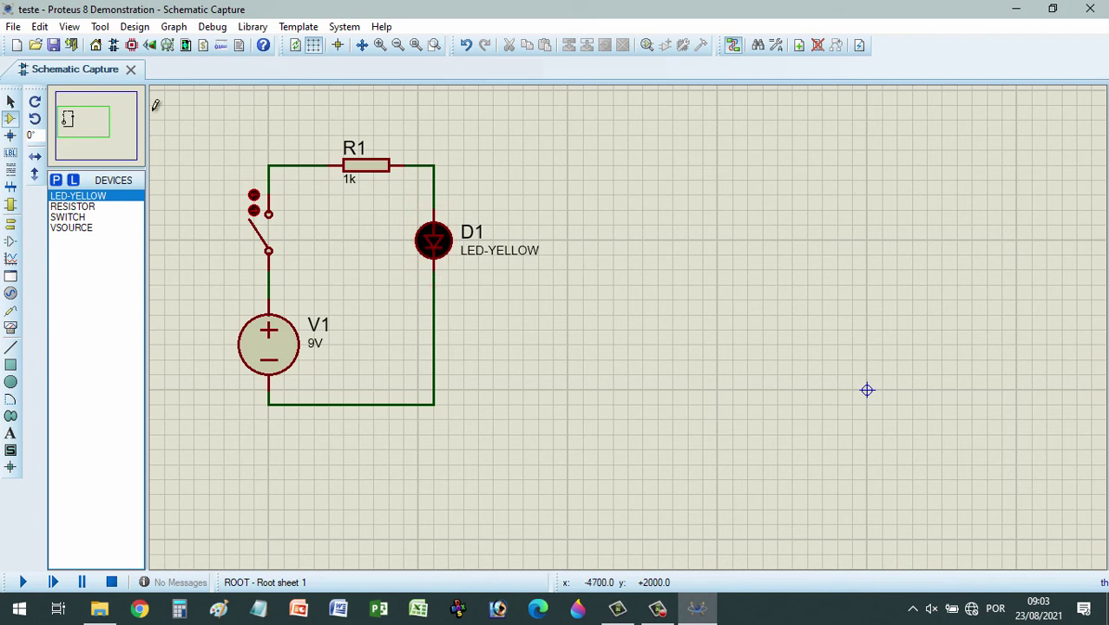
Simulate the circuit, testing the LED by closing and reopening the switch, and end the simulation
left_click(213, 27)
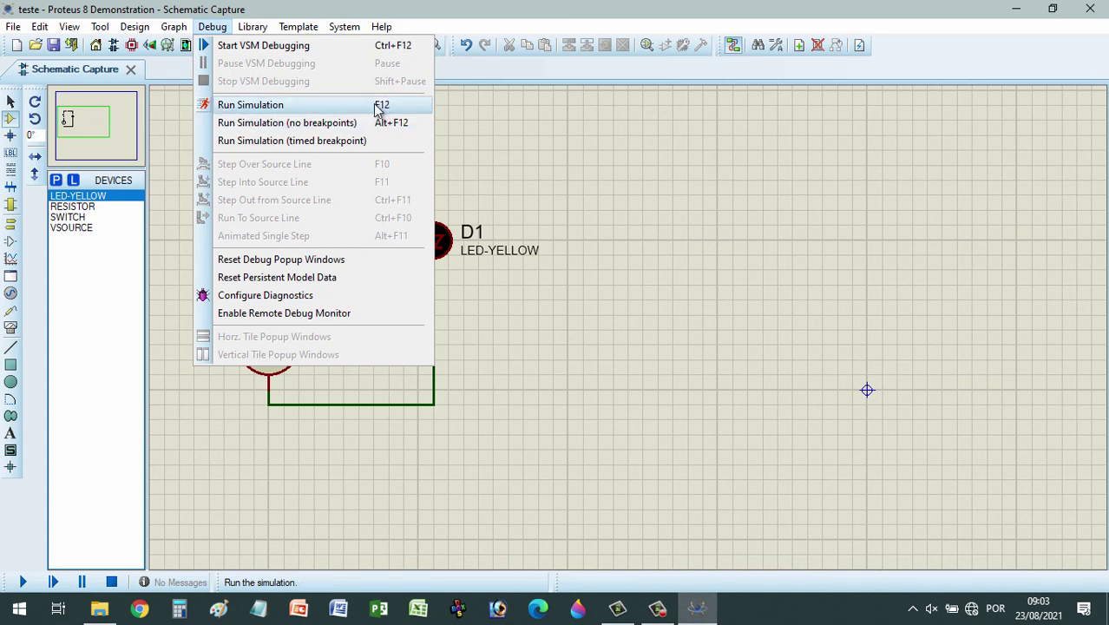
left_click(417, 19)
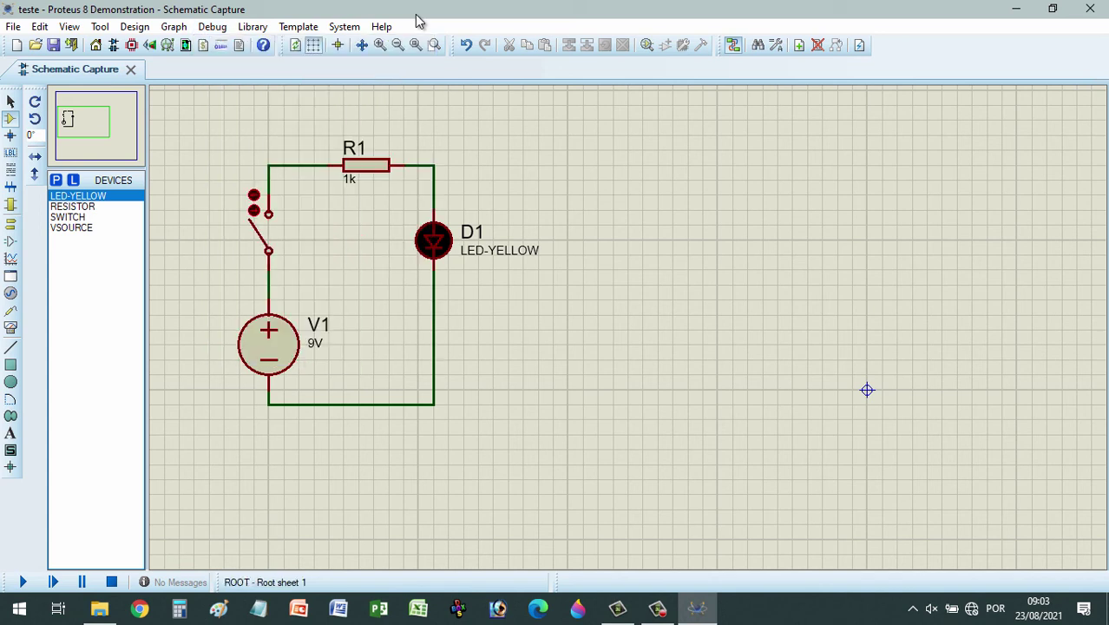
left_click(24, 587)
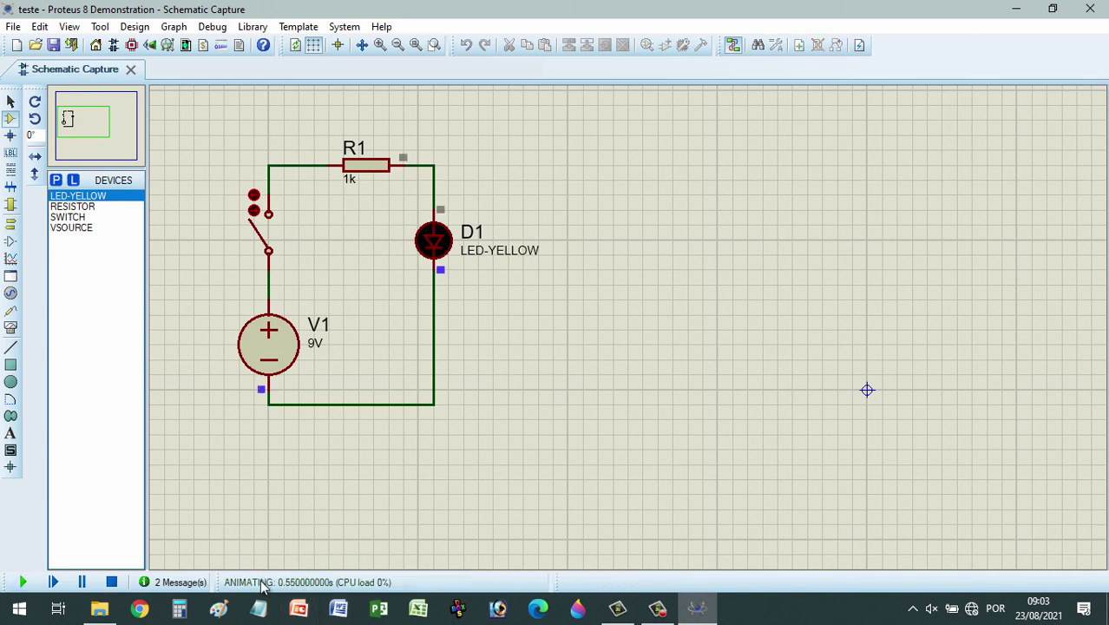
left_click(259, 233)
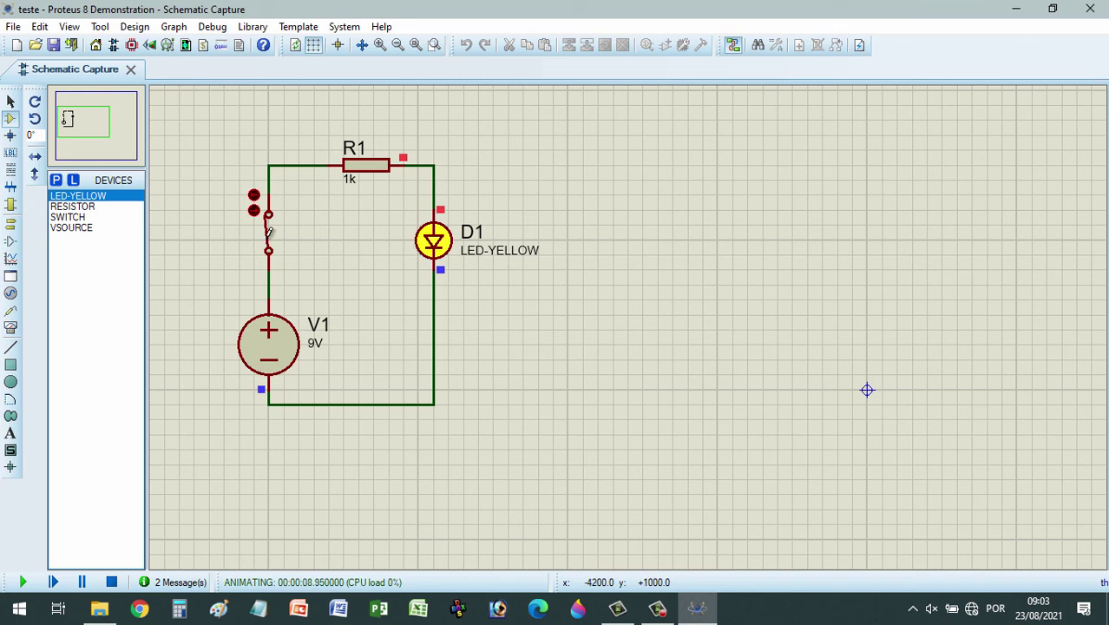
left_click(268, 238)
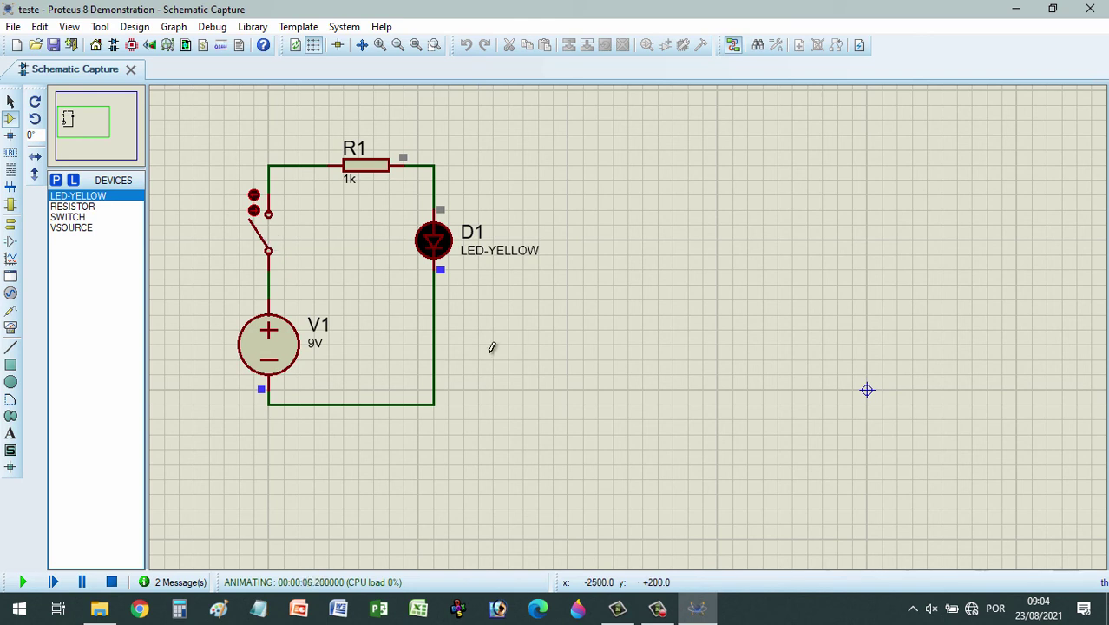
left_click(110, 583)
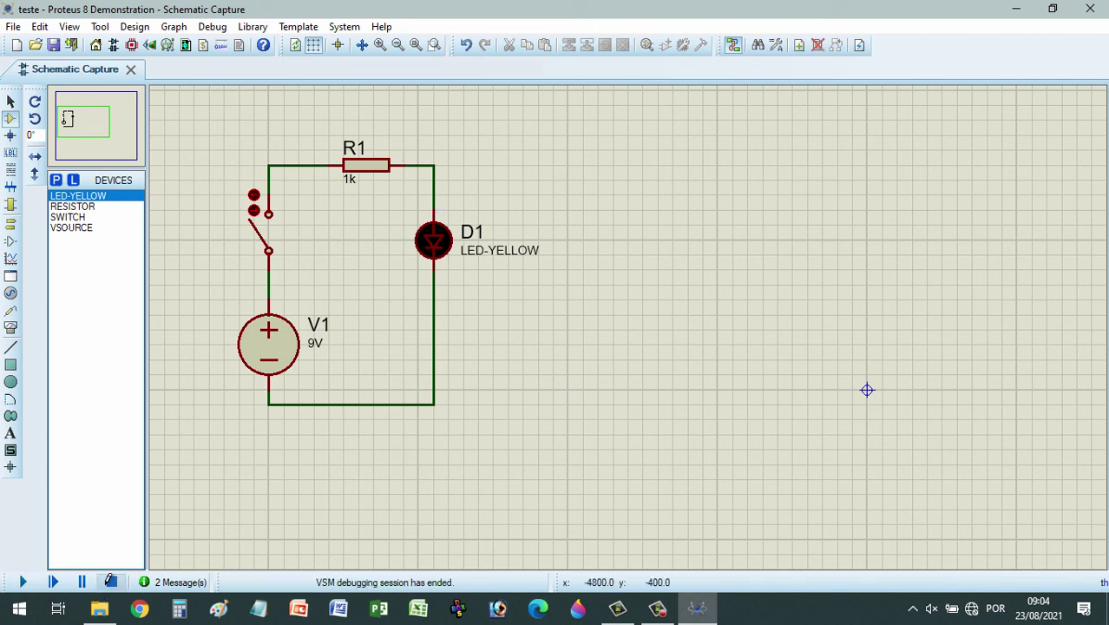
Try to save the teste project and dismiss the resulting notice
left_click(13, 27)
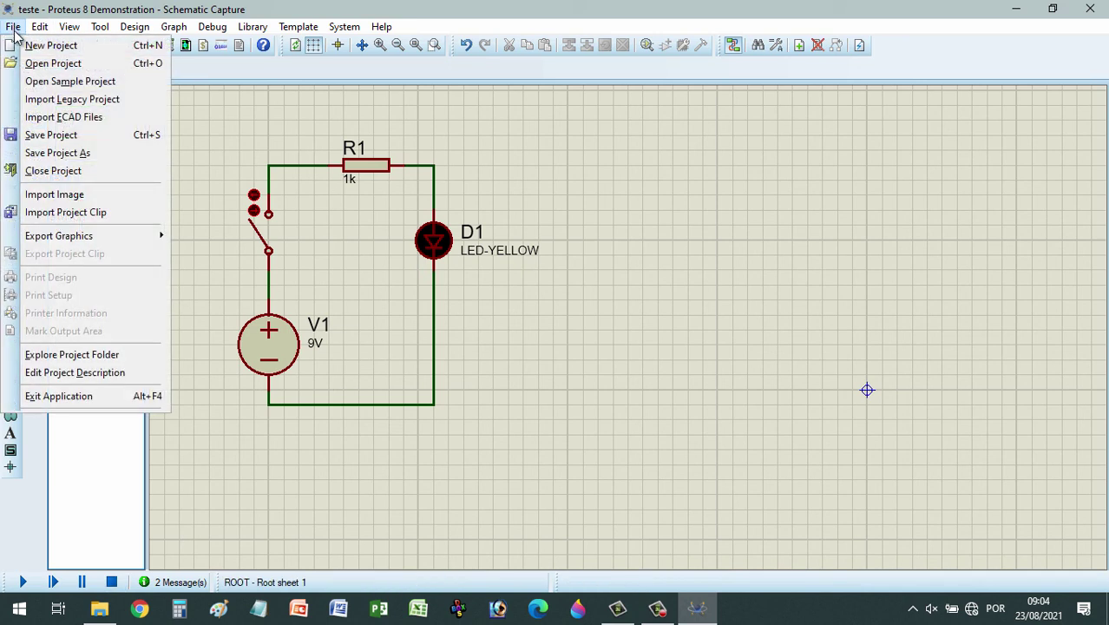
left_click(38, 139)
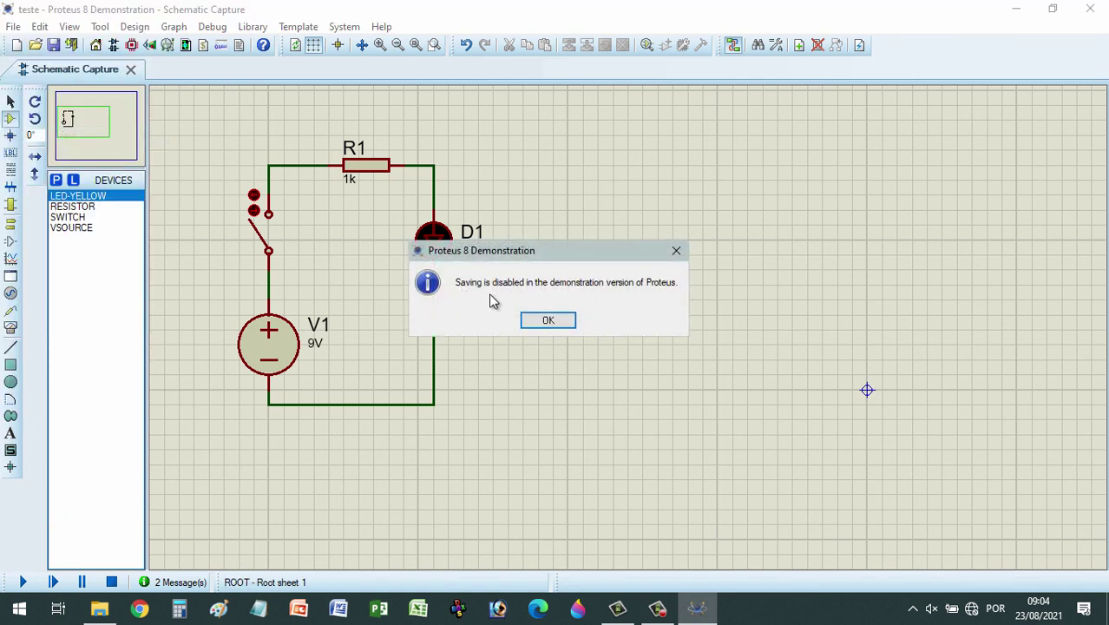
left_click(567, 320)
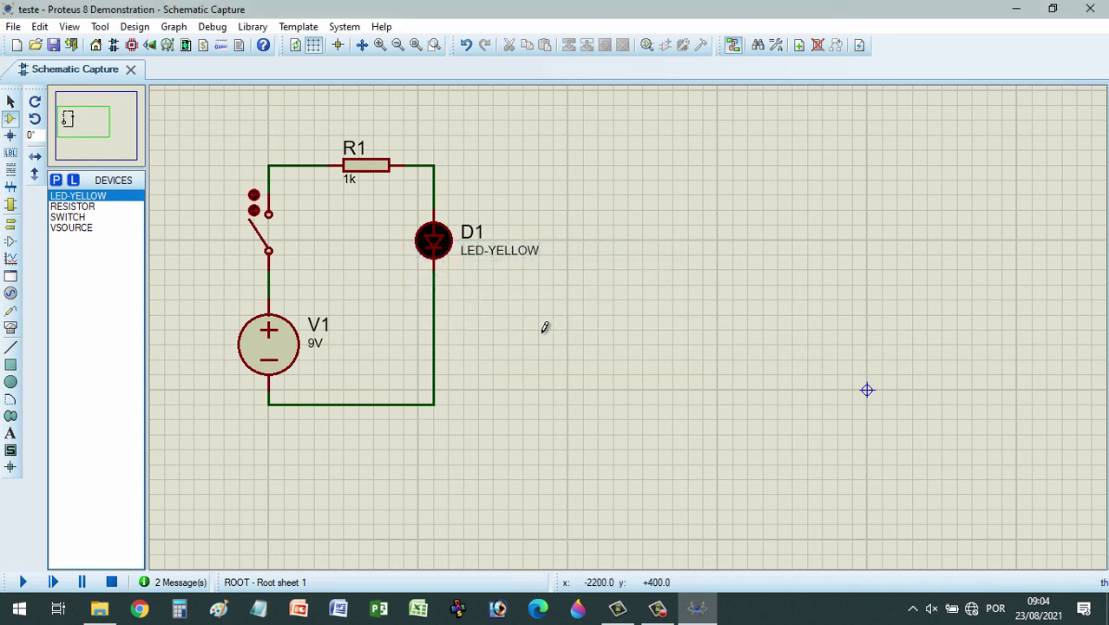
Try to exit the program while saving the changes to the current project
left_click(1093, 14)
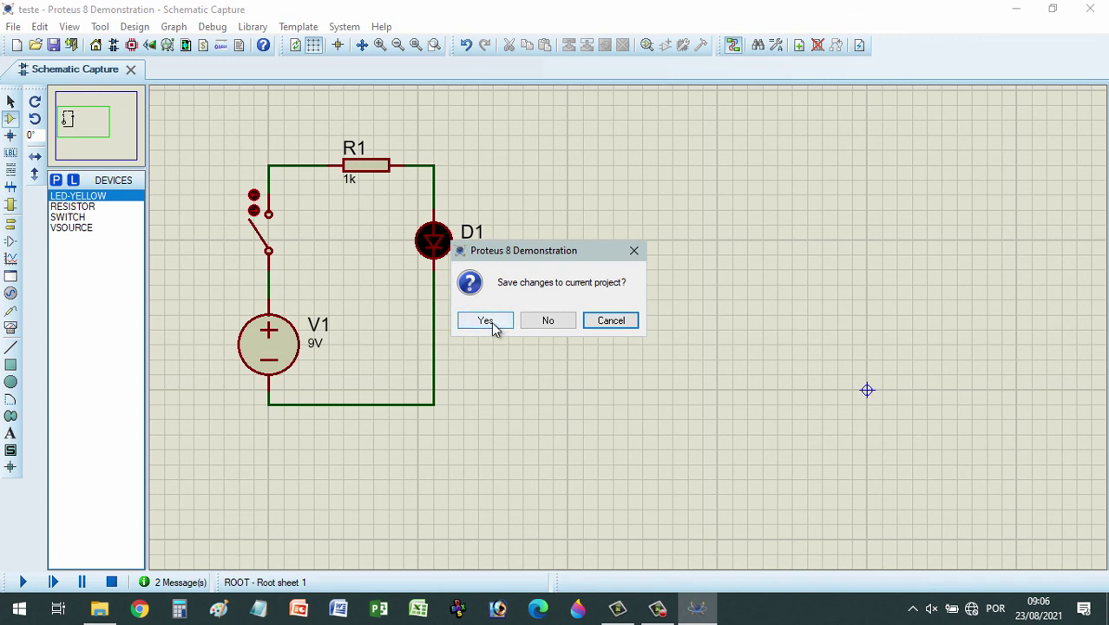
left_click(491, 322)
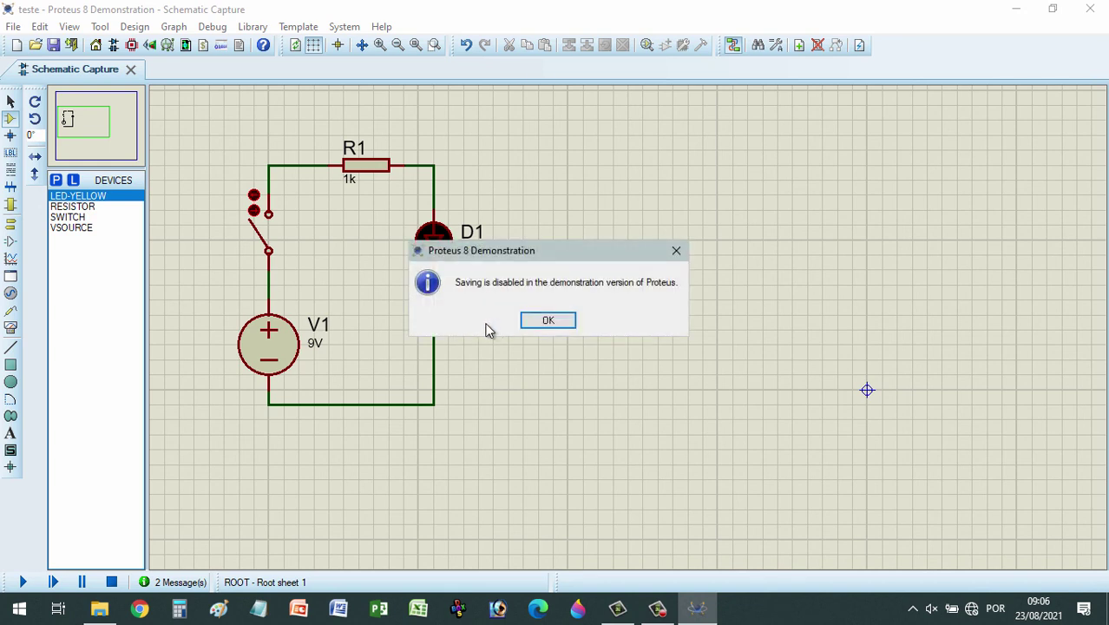
left_click(550, 321)
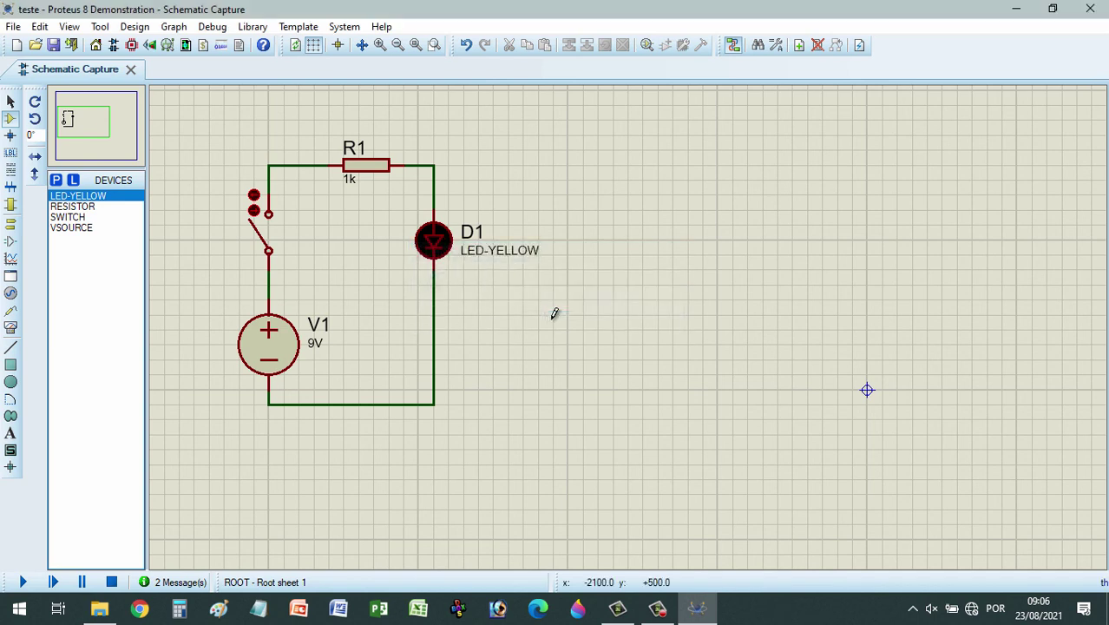
Exit the program, discarding the changes to the current project
left_click(1091, 8)
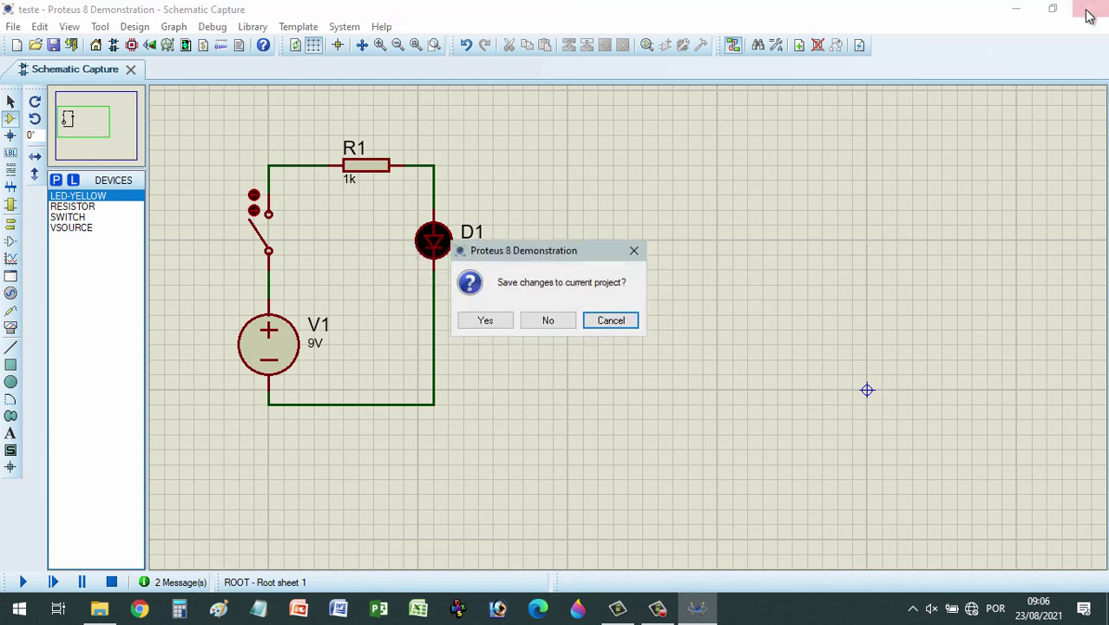
left_click(549, 321)
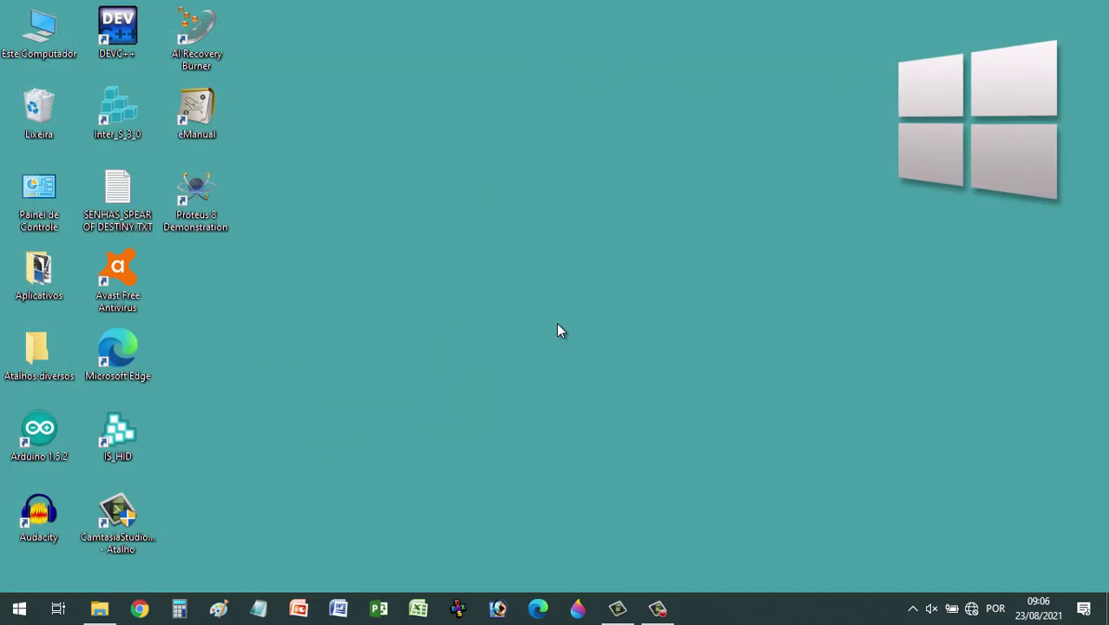